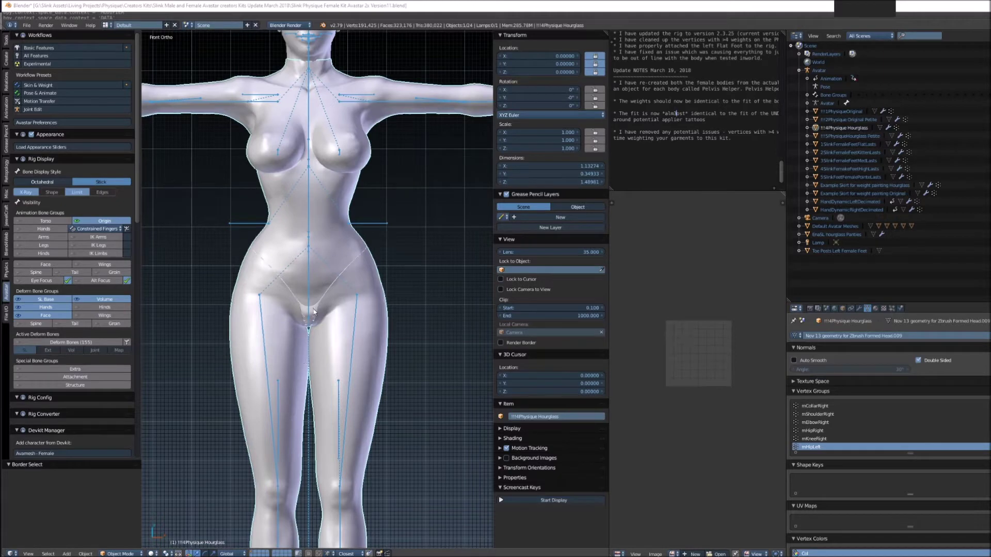
Inspect the panties and the !!!4Physique Hourglass body, orbiting around the hips
scroll(389, 339, "up", 2, "shift")
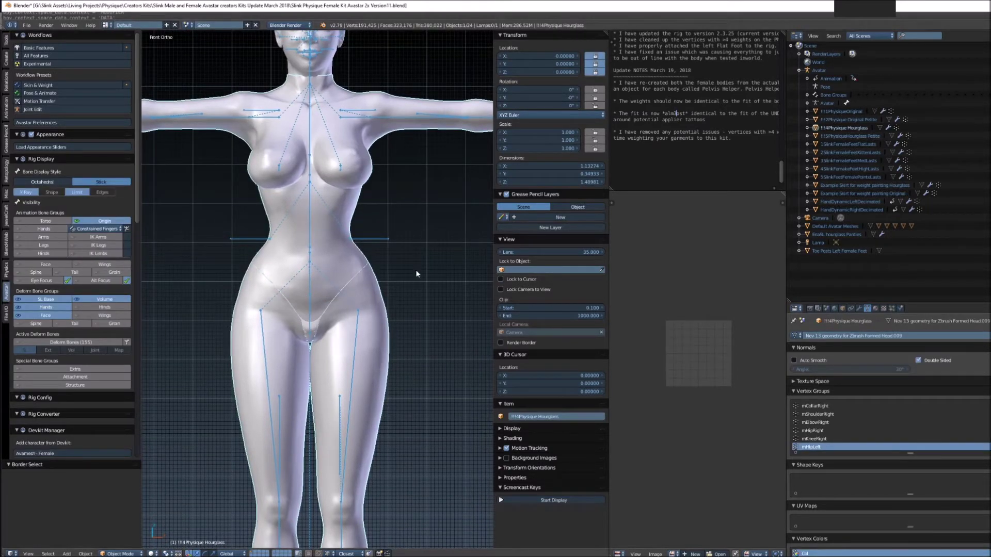
right_click(314, 324)
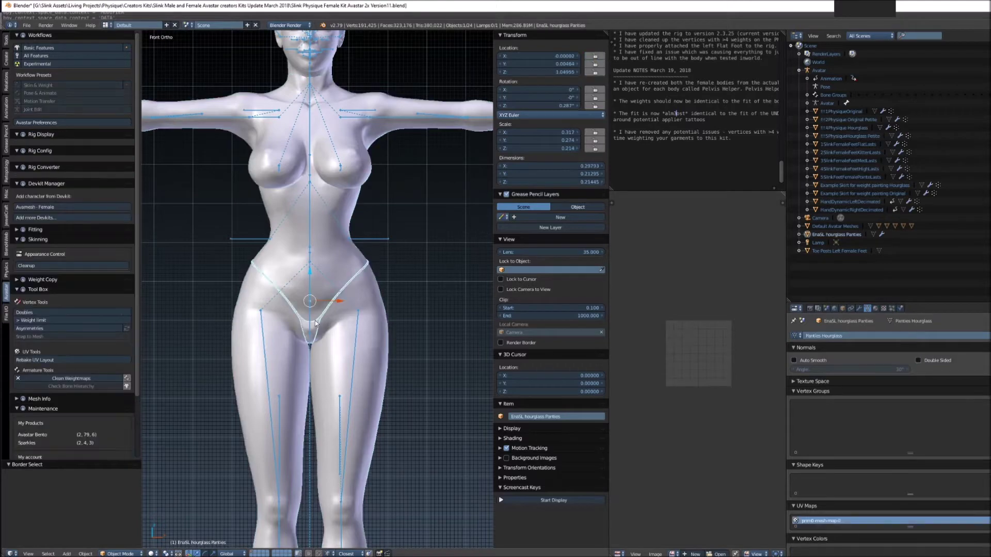
scroll(387, 334, "up", 2)
middle_click_drag(436, 327, 471, 331)
key("KP_1")
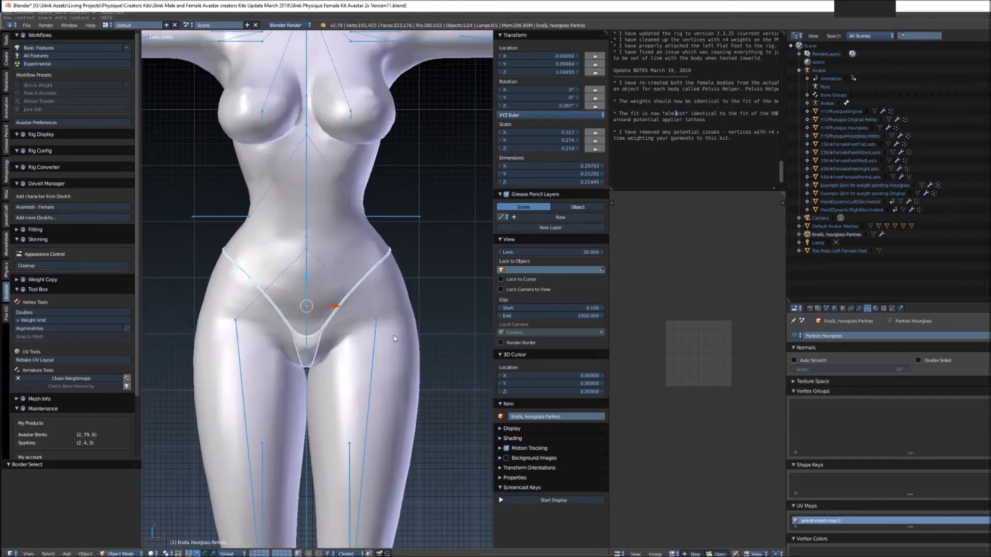
scroll(393, 338, "up", 2)
right_click(339, 328)
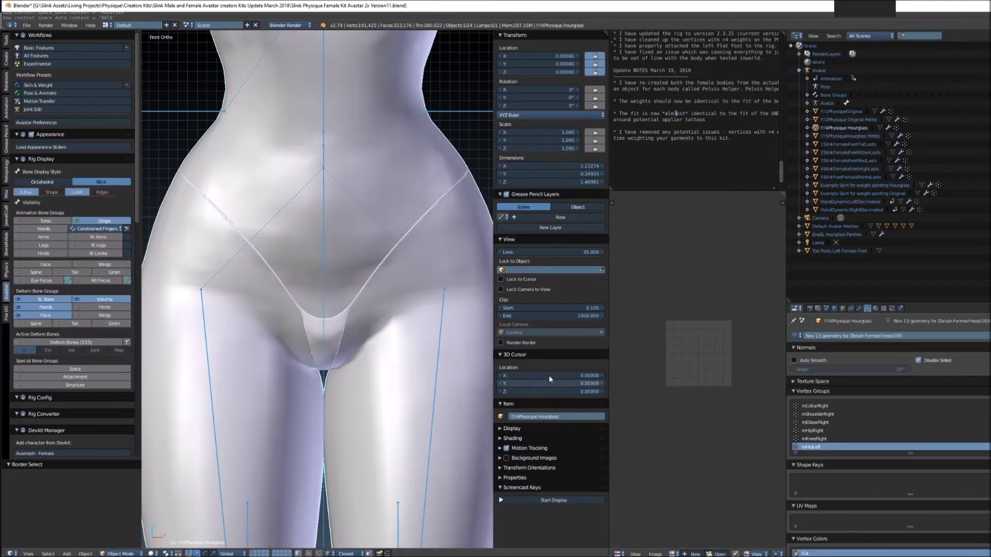
right_click(352, 328)
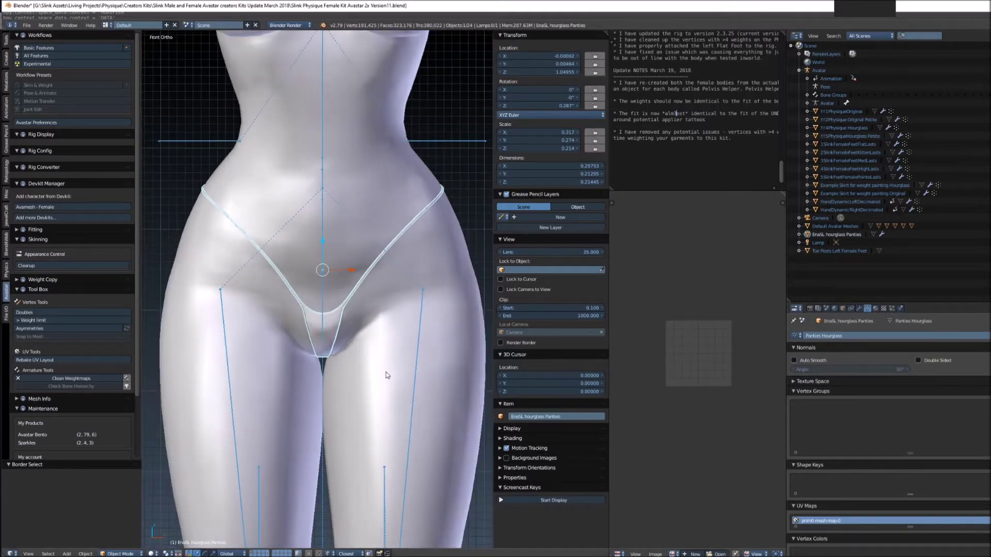
scroll(385, 371, "down", 1)
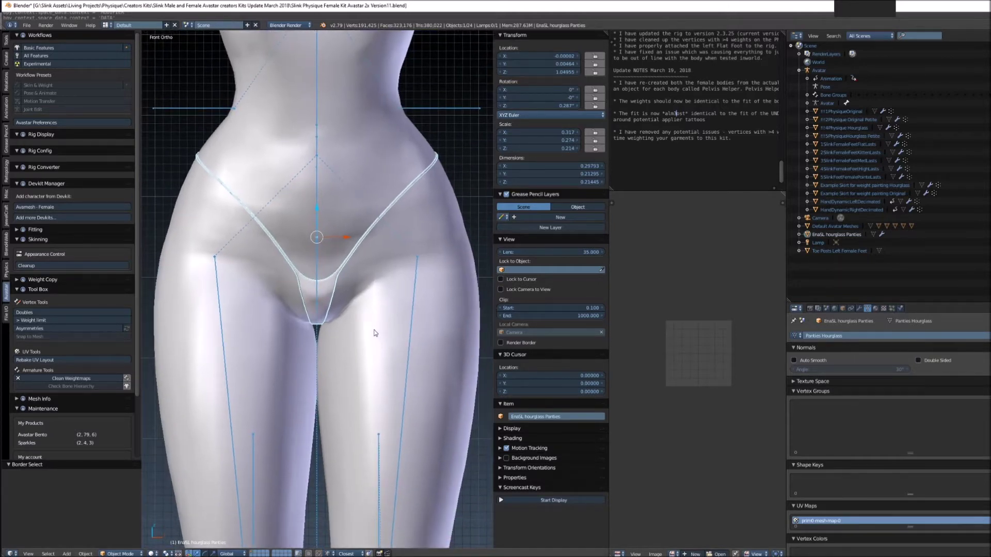
middle_click_drag(279, 272, 287, 316)
middle_click_drag(369, 331, 344, 318)
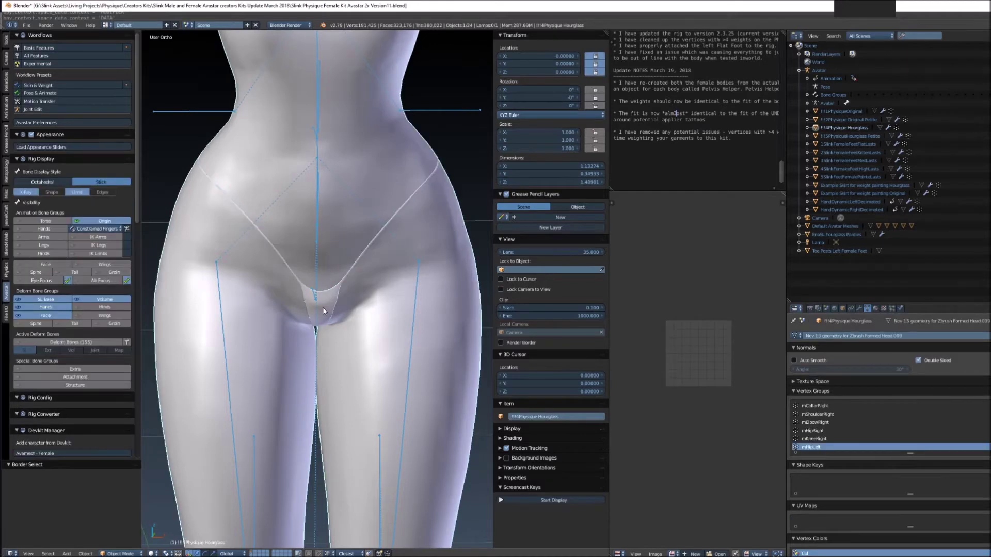
Select and frame the Avatar armature, then switch it into Pose Mode
right_click(184, 109)
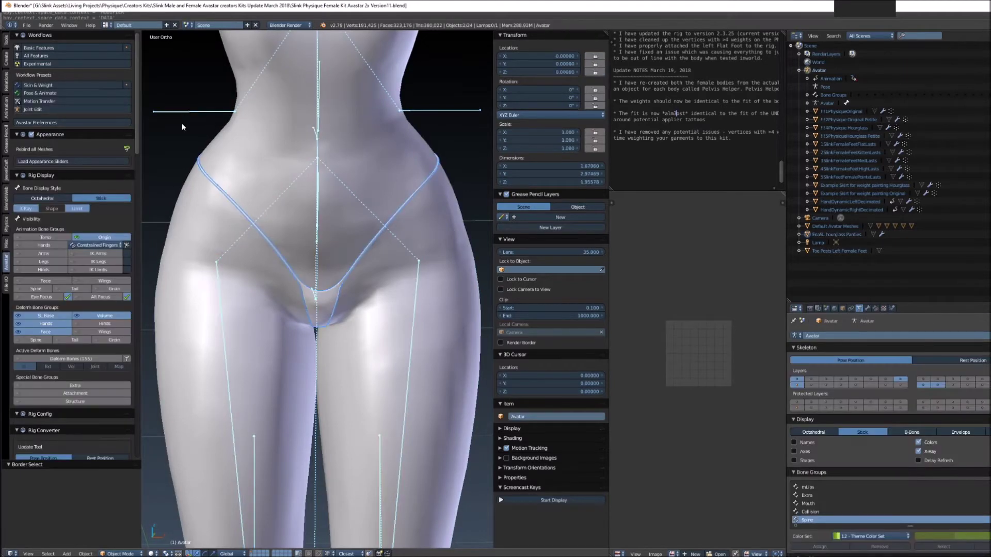
key("KP_Decimal")
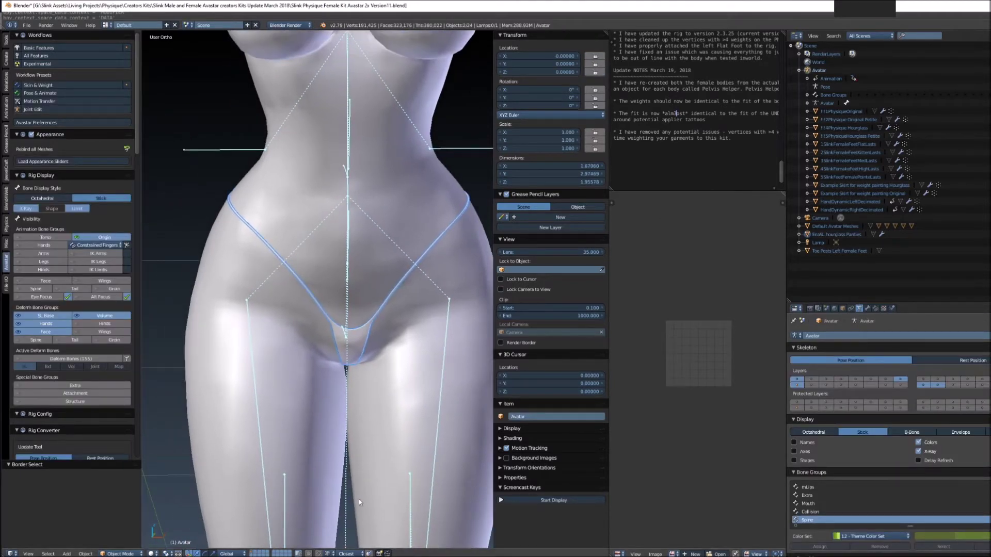
left_click(120, 554)
left_click(126, 527)
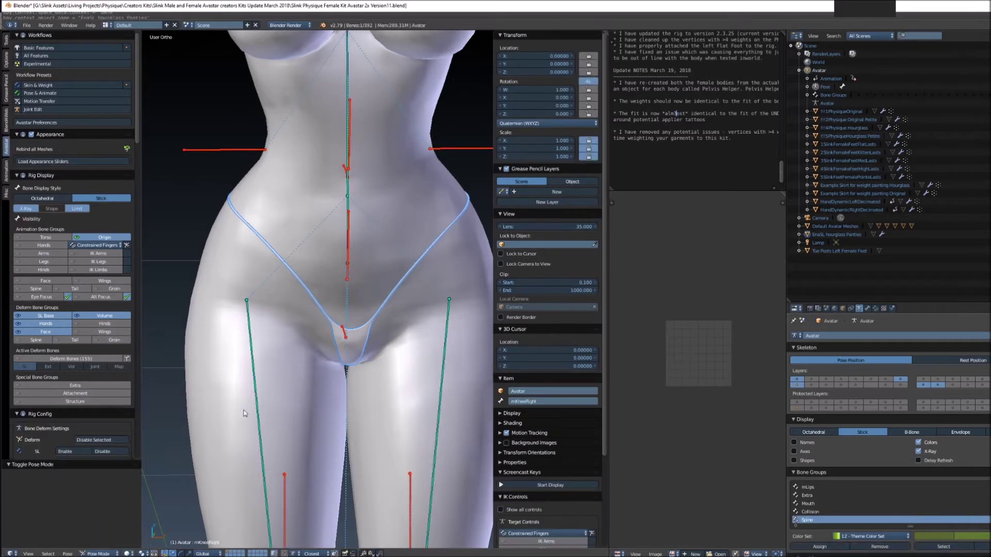
middle_click_drag(269, 286, 300, 320)
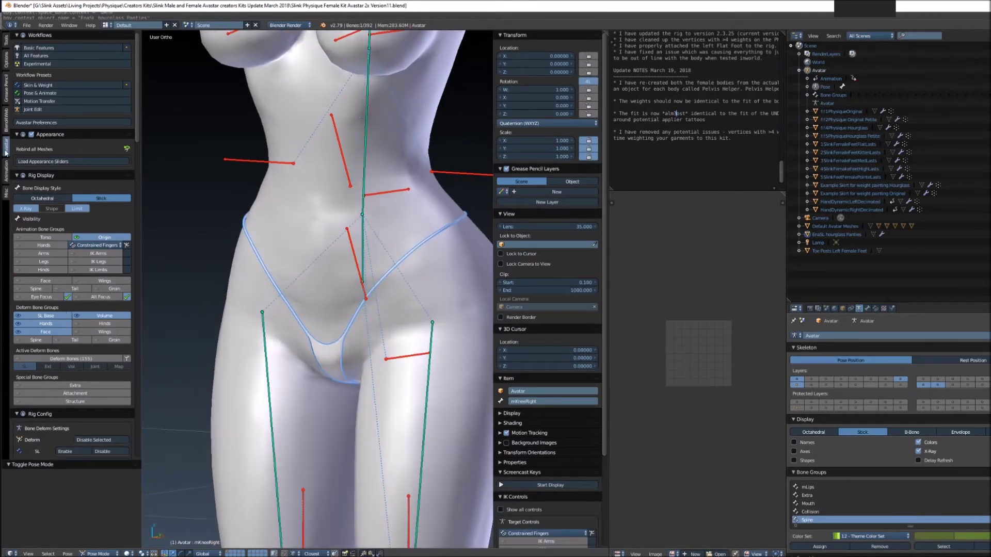
Scroll to the Avastar Skinning section and bring up the binding strategy choices
scroll(47, 209, "down", 12)
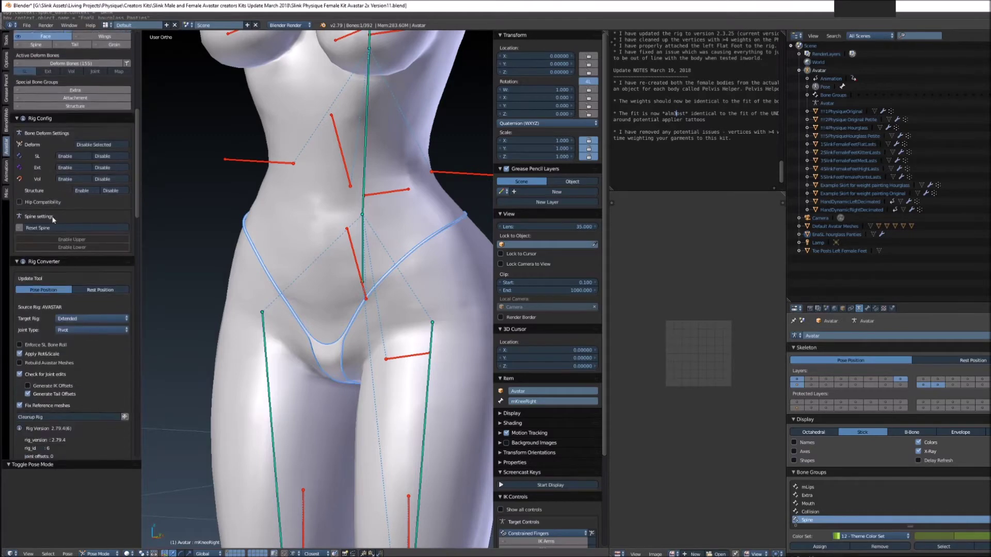
scroll(53, 219, "down", 11)
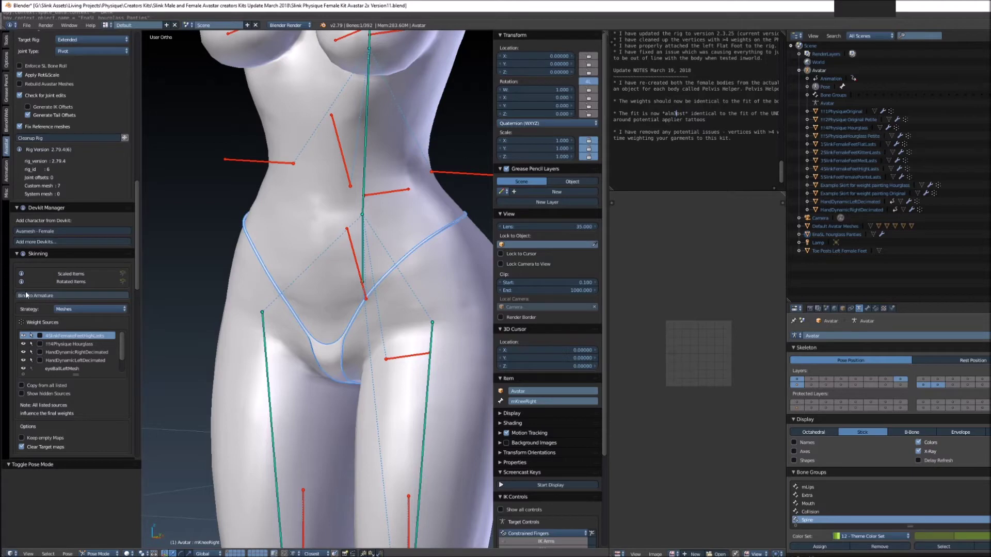
left_click(95, 310)
Switch the binding strategy to Bones, then back to Meshes
left_click(80, 283)
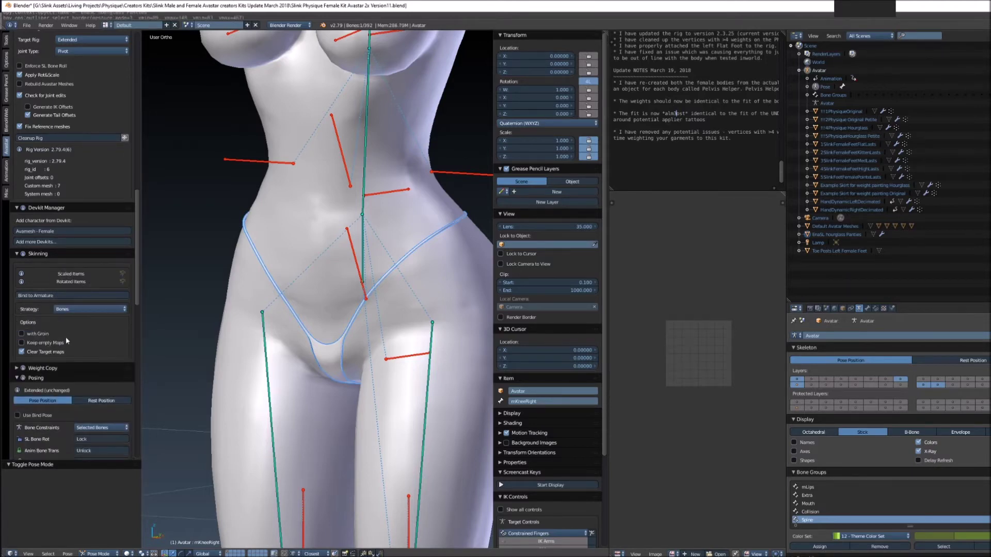
left_click(72, 310)
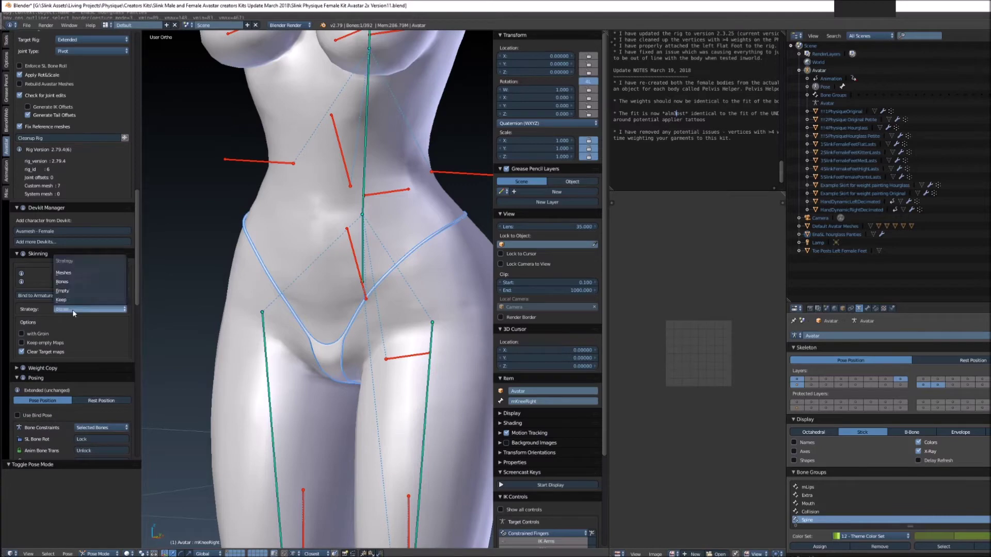
left_click(72, 274)
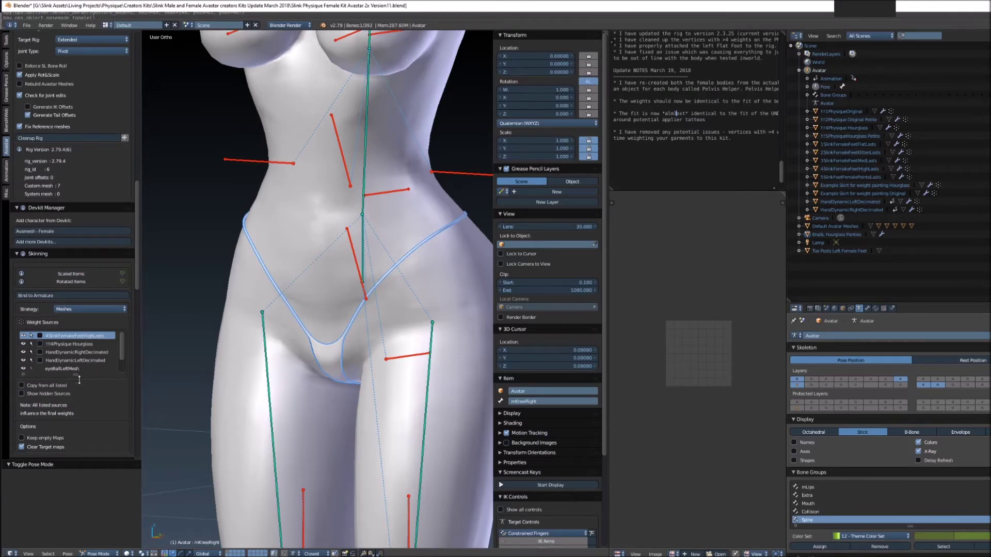
Enlarge the Weight Sources list and make the !!!4Physique Hourglass body active
left_click_drag(79, 379, 78, 396)
scroll(76, 402, "up", 2)
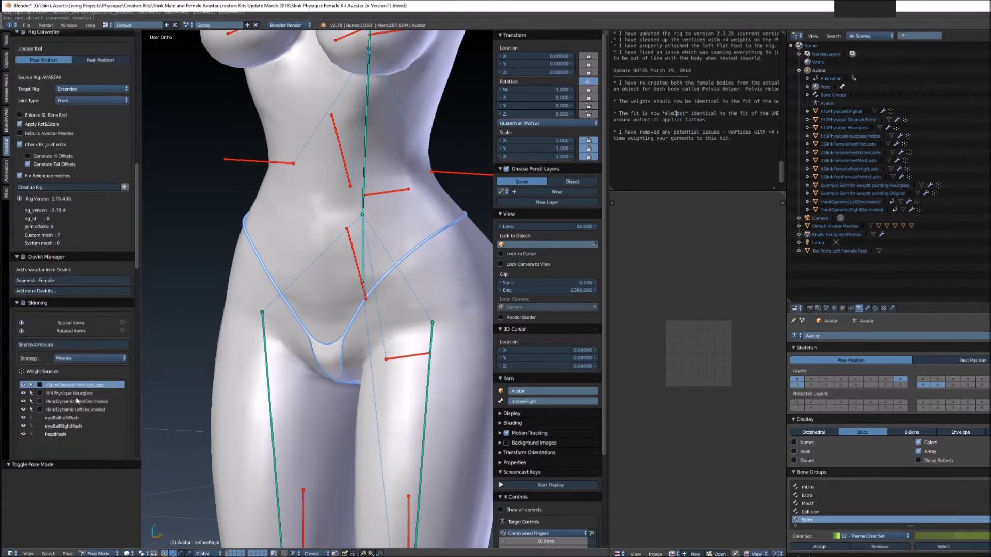
scroll(75, 402, "down", 1)
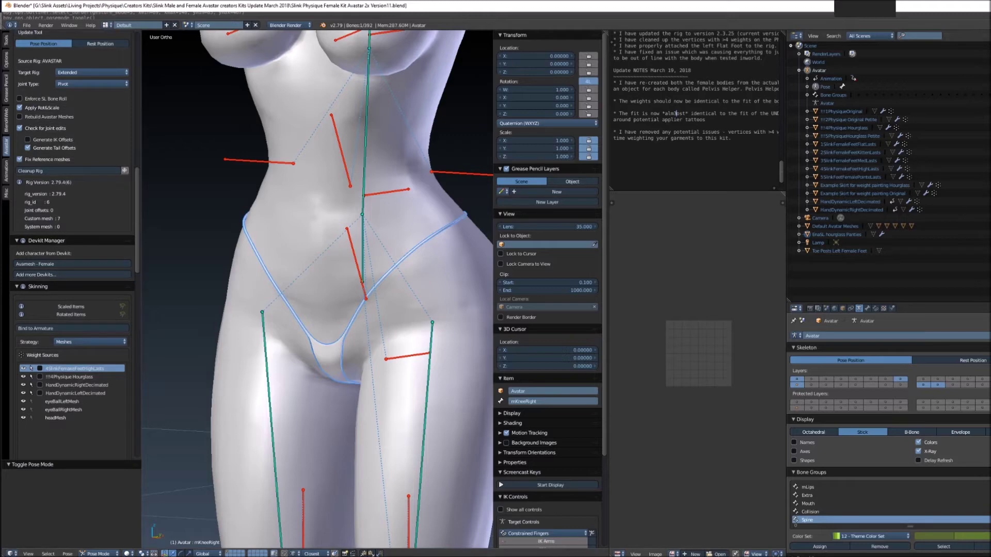
left_click(844, 128)
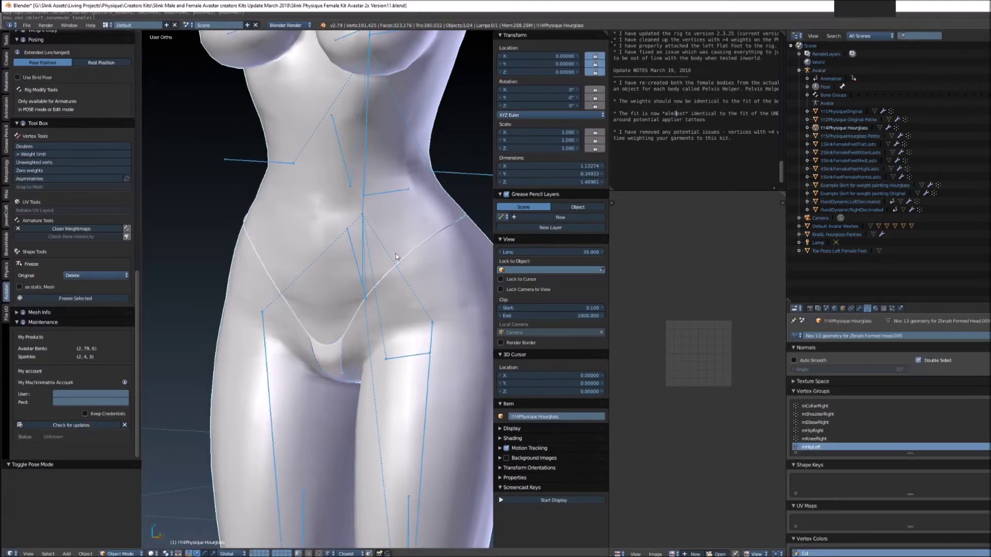
Select the panties, then try the hip bone, shoes and Hourglass body before activating Original Petite
right_click(326, 351)
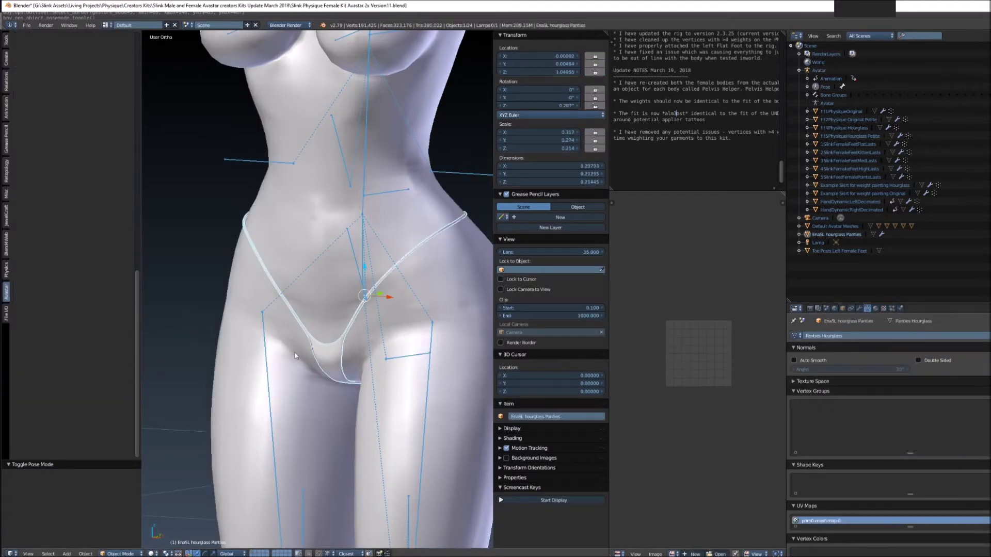
right_click(266, 363)
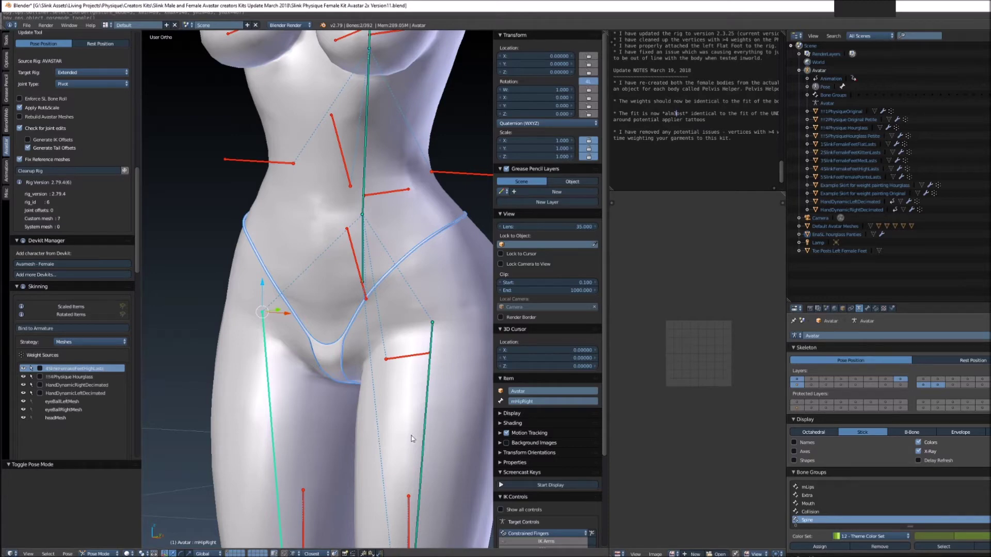
scroll(404, 450, "down", 3)
middle_click_drag(404, 450, 396, 265, "shift")
scroll(404, 372, "up", 2)
scroll(405, 372, "up", 2)
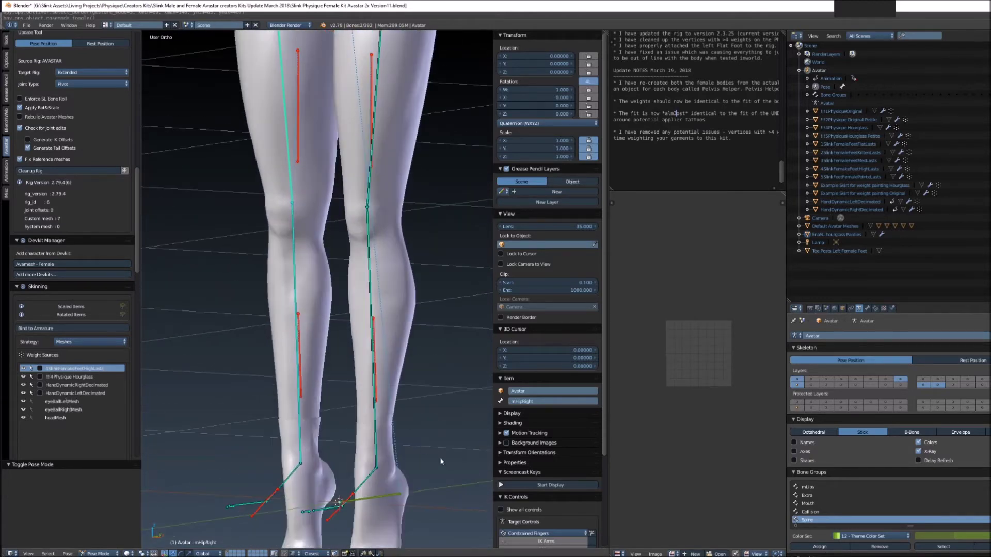
scroll(401, 392, "down", 1)
right_click(401, 392)
right_click(404, 183)
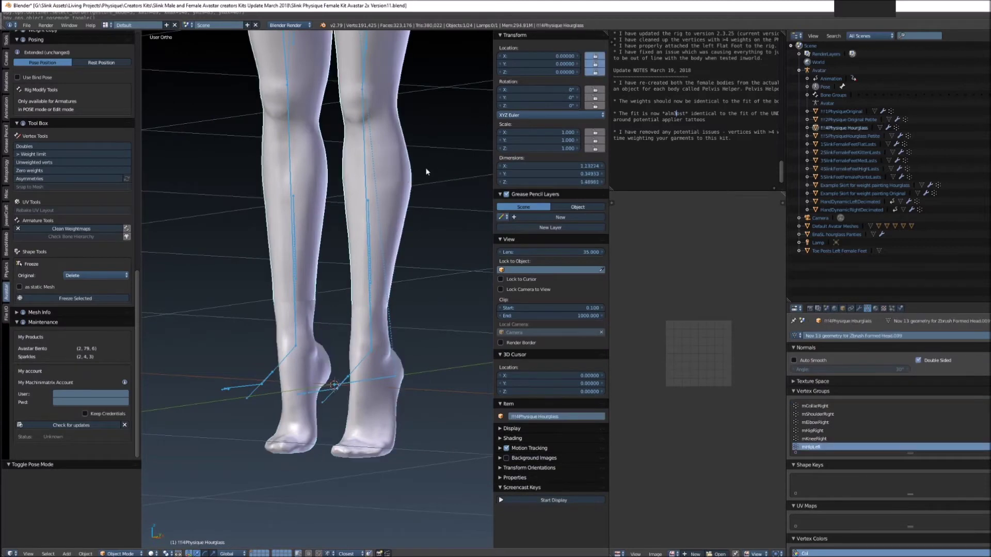
scroll(408, 196, "up", 1)
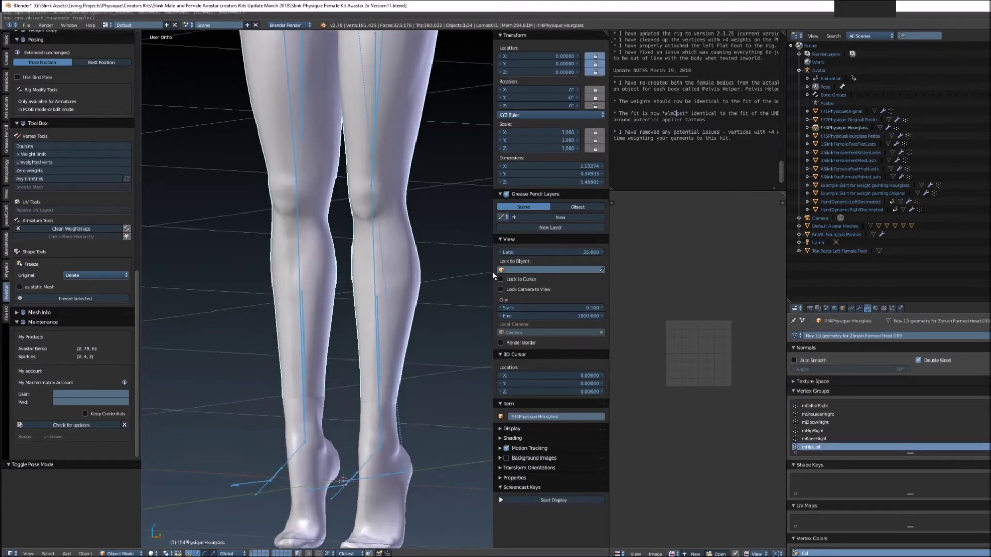
left_click(844, 119)
Add the Avatar armature to the selection so it is active in Pose Mode
scroll(395, 258, "up", 2)
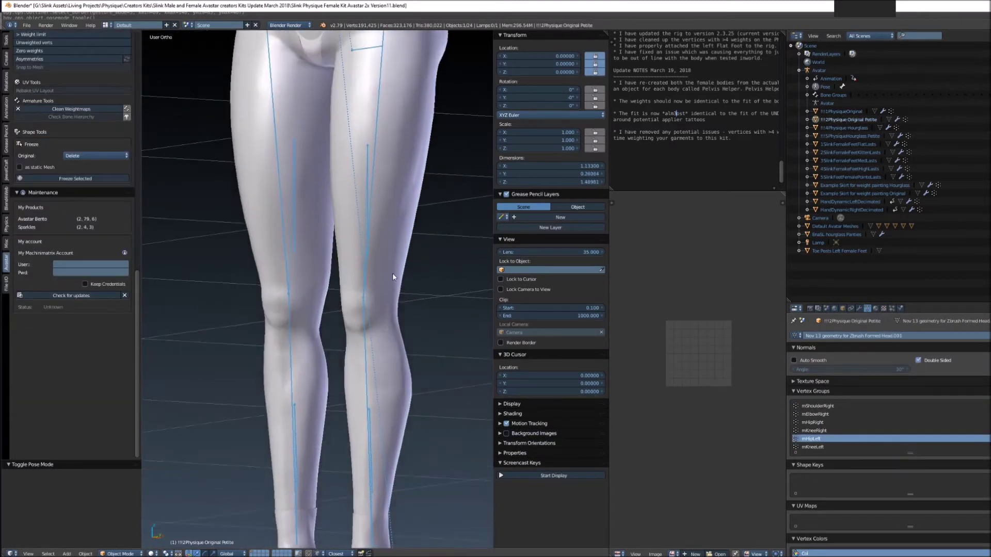
scroll(392, 277, "up", 4, "shift")
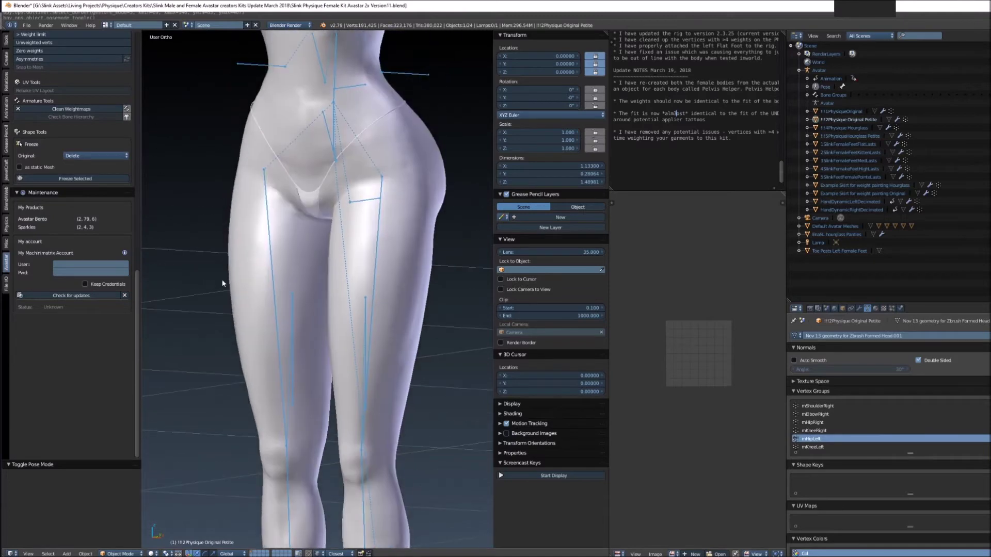
right_click(267, 221)
key("ctrl+Tab")
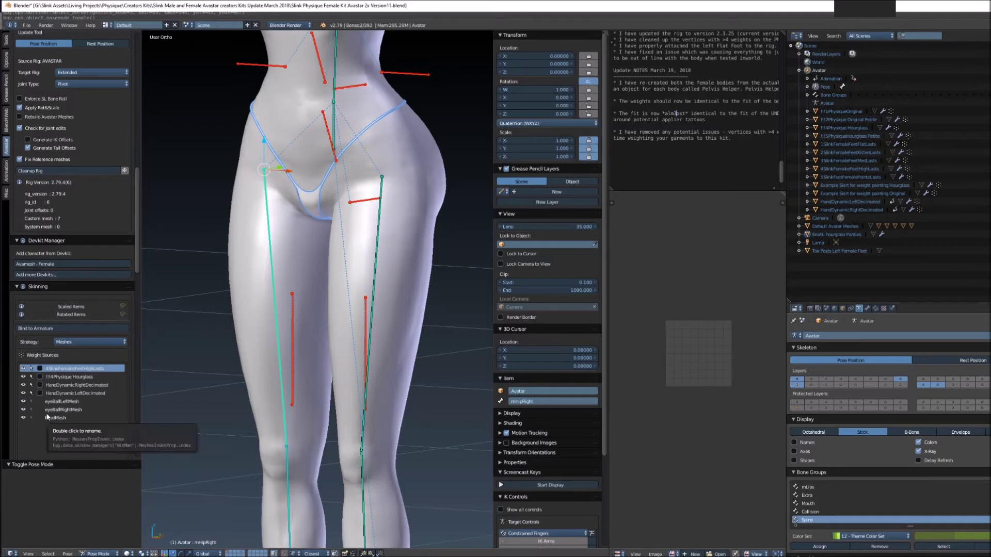
Tick !!!4Physique Hourglass as weight source, bind to the armature, and select the panties
left_click(39, 377)
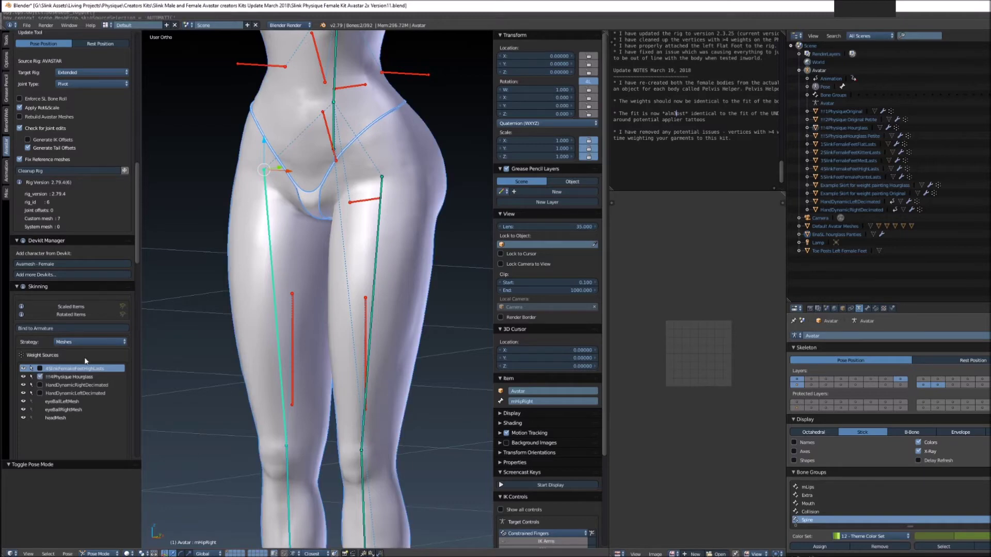
left_click(45, 329)
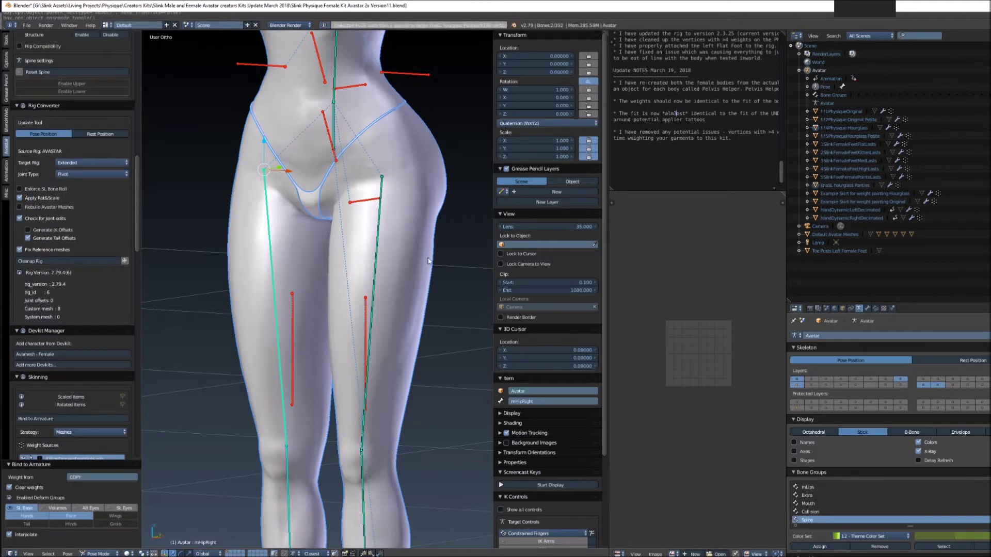
scroll(428, 261, "up", 5)
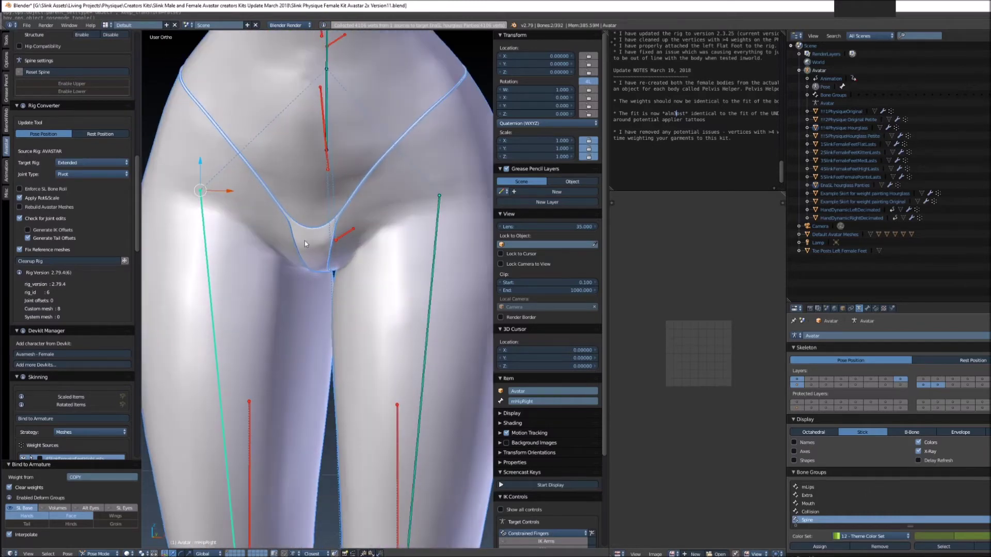
right_click(313, 245)
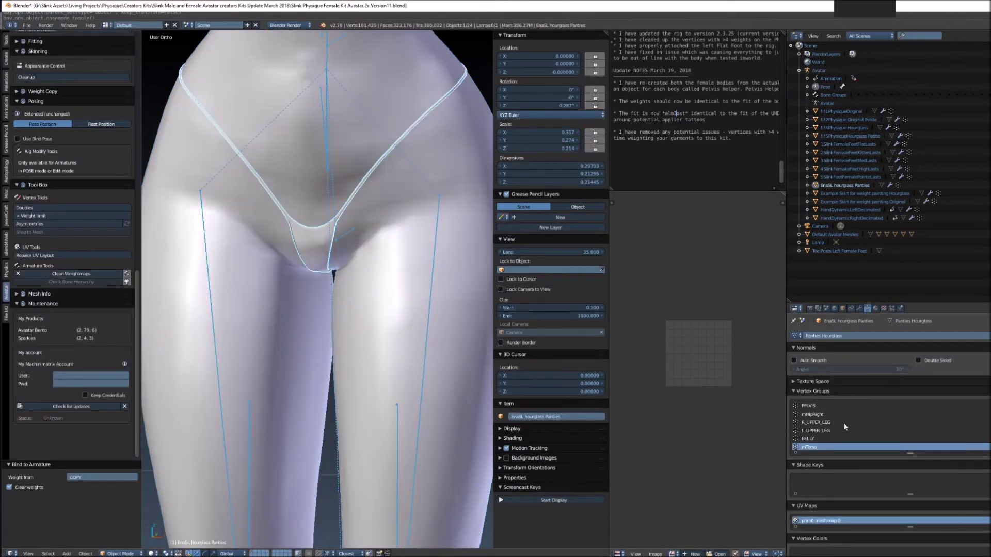
Check the panties' vertex groups: mPelvis, mHipLeft, PELVIS, mHipRight, upper legs, BELLY, mTorso
left_click_drag(910, 454, 909, 486)
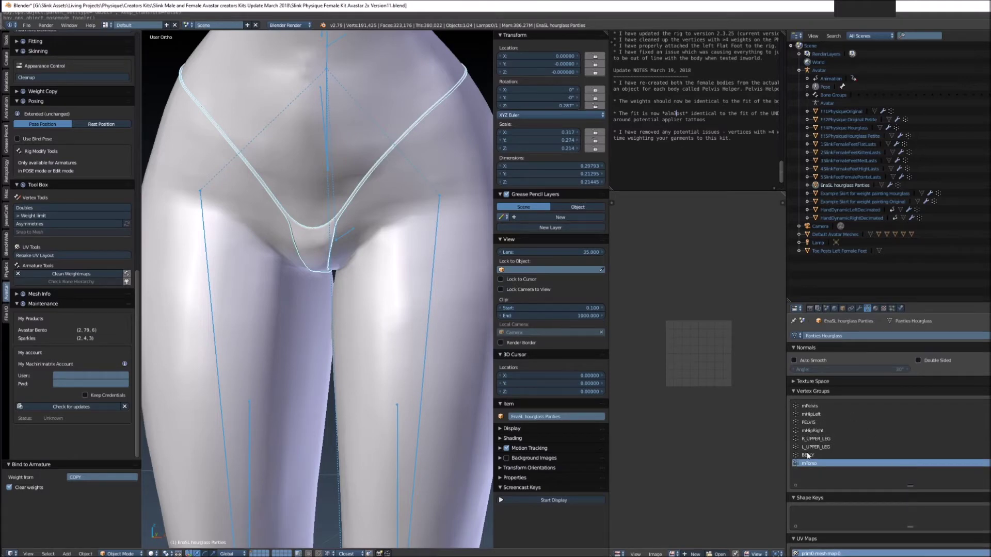
mouse_move(409, 208)
middle_mouse_down()
mouse_move(381, 268)
mouse_move(292, 271)
mouse_move(413, 279)
mouse_move(414, 199)
middle_mouse_up()
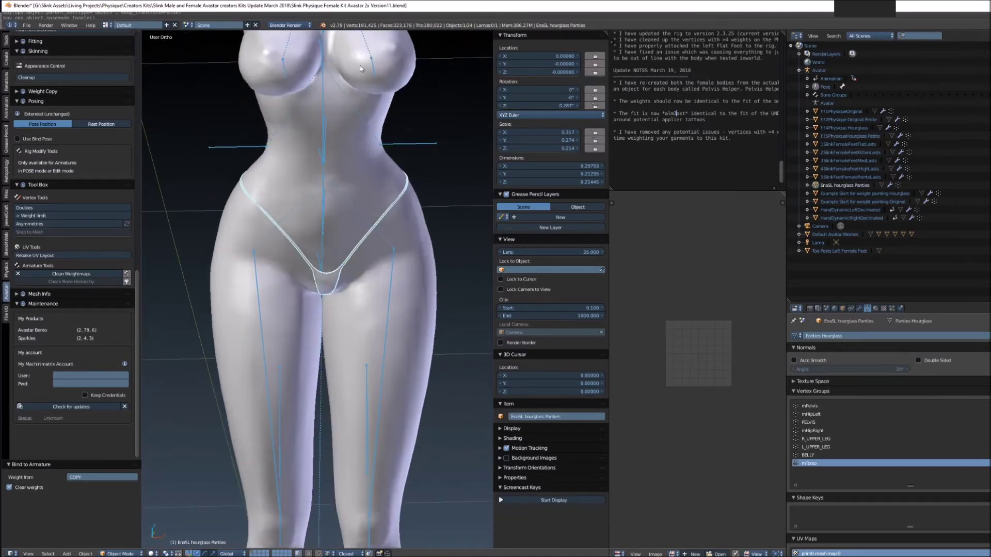
middle_click_drag(441, 262, 465, 258)
left_click(815, 408)
left_click(821, 414)
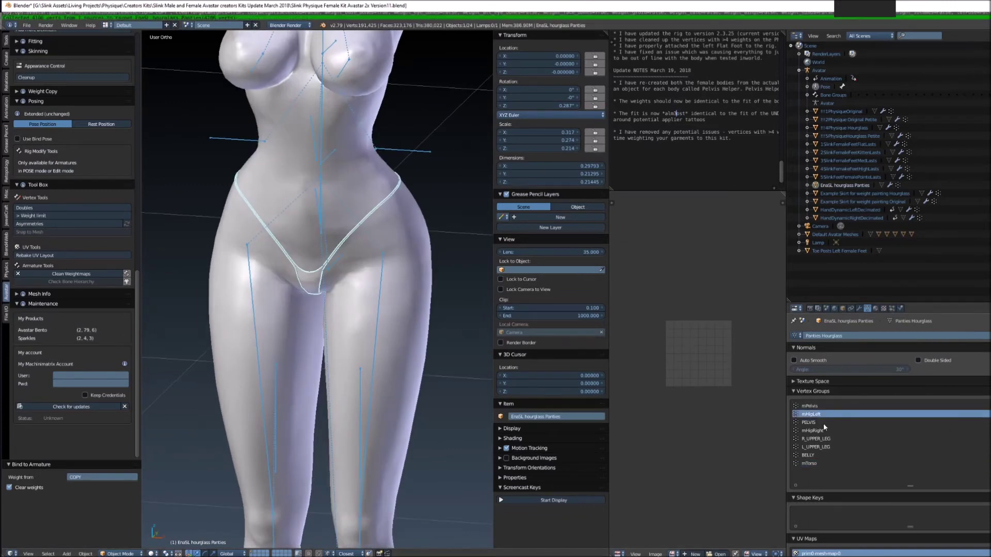
left_click(822, 423)
left_click(818, 431)
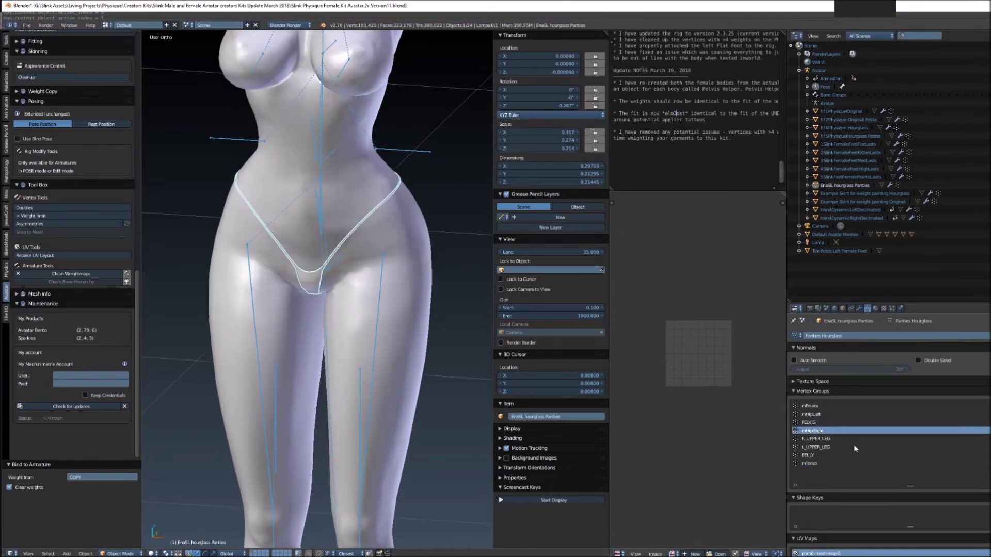
left_click(825, 440)
left_click(830, 447)
left_click(816, 455)
left_click(817, 463)
Select the Hourglass body in front view and drag its Hip Width slider to 44
middle_click_drag(433, 322, 401, 318)
right_click(400, 318)
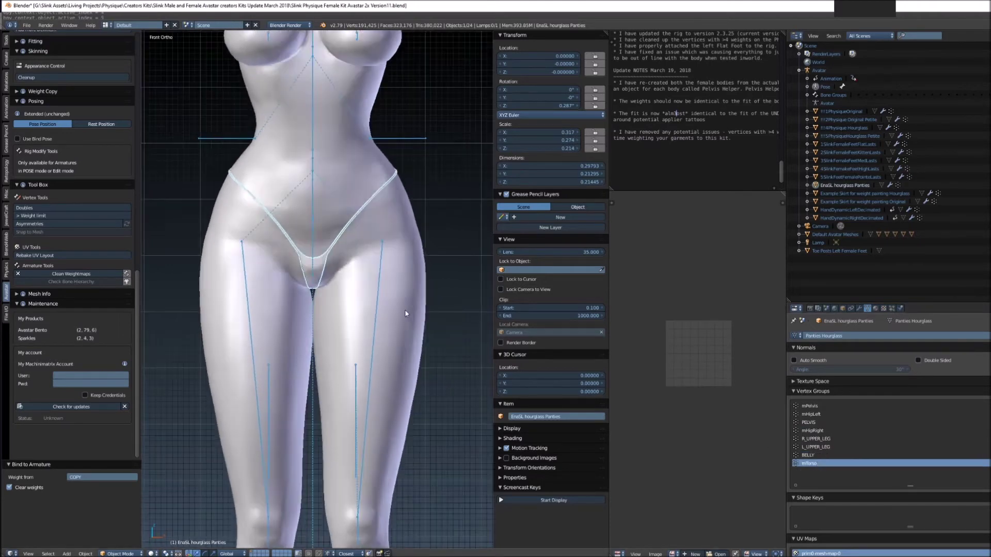
key("KP_1")
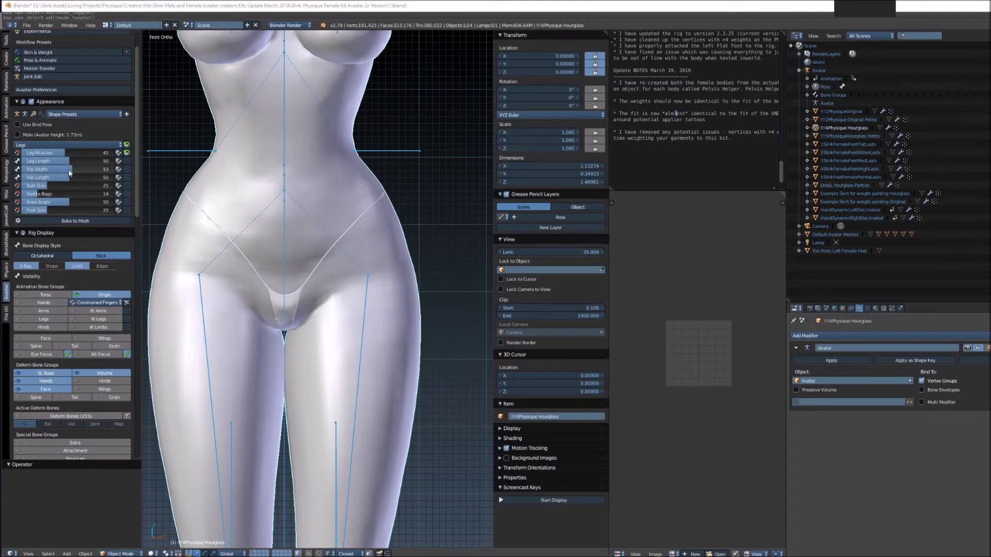
left_click_drag(68, 174, 114, 172)
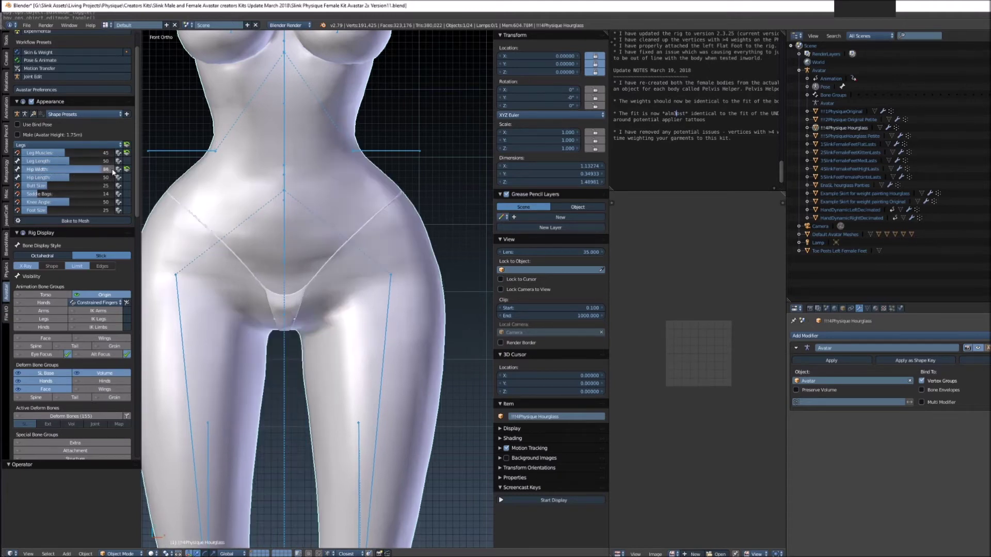
Undo the Hip Width and Hip Length tests back to 53 and 50, then select the panties
key("ctrl+z")
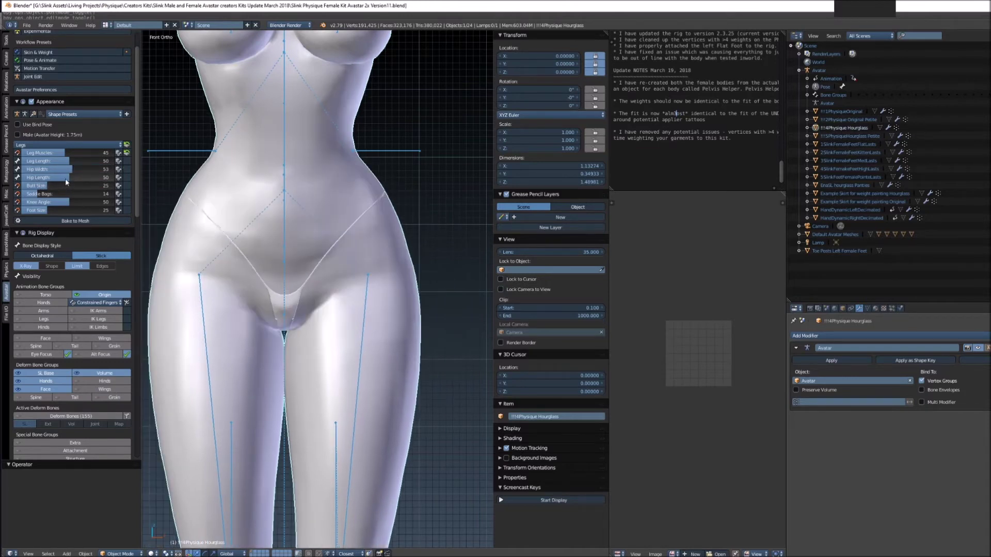
left_click_drag(99, 181, 123, 182)
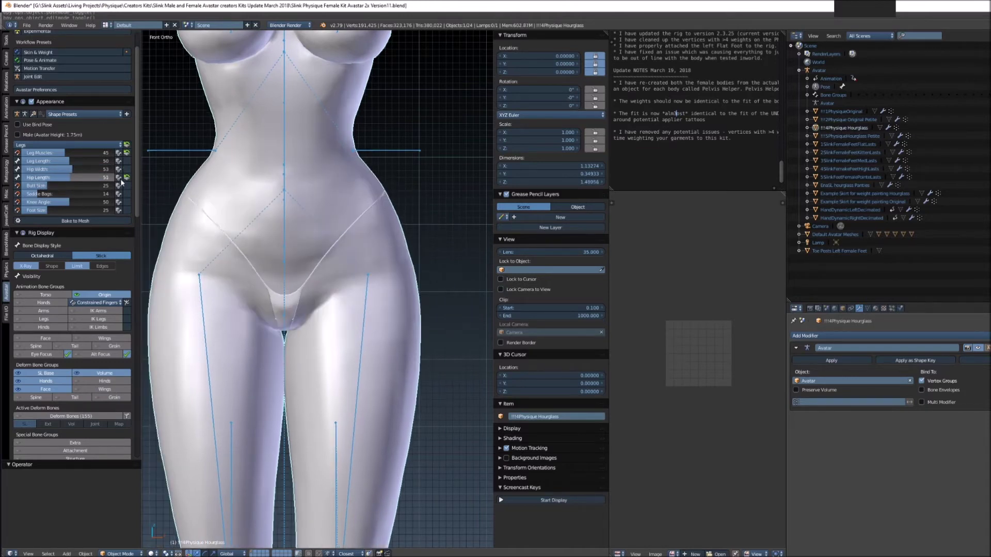
key("ctrl+z")
right_click(300, 328)
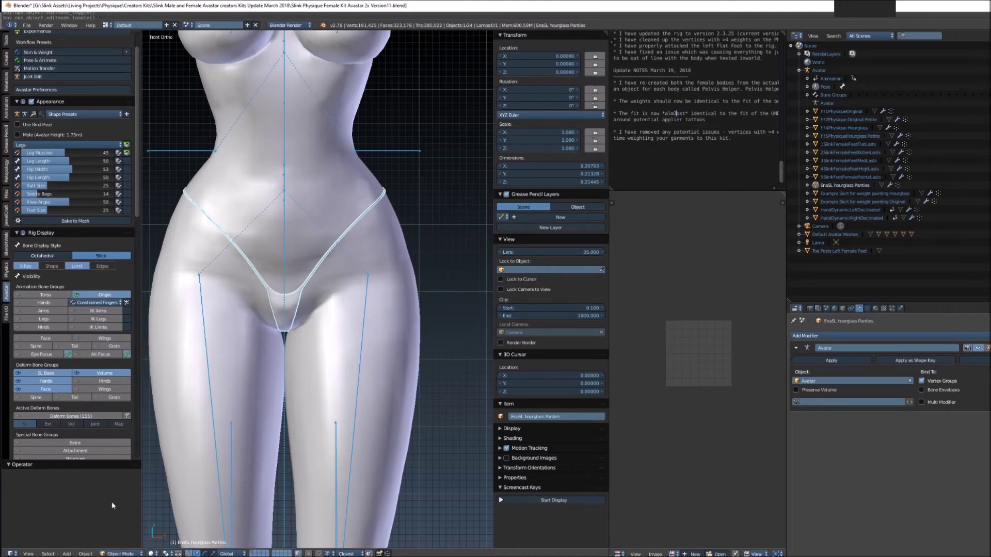
Apply Rotation & Scale to the panties so their scale reads 1.000
left_click(85, 554)
mouse_move(104, 489)
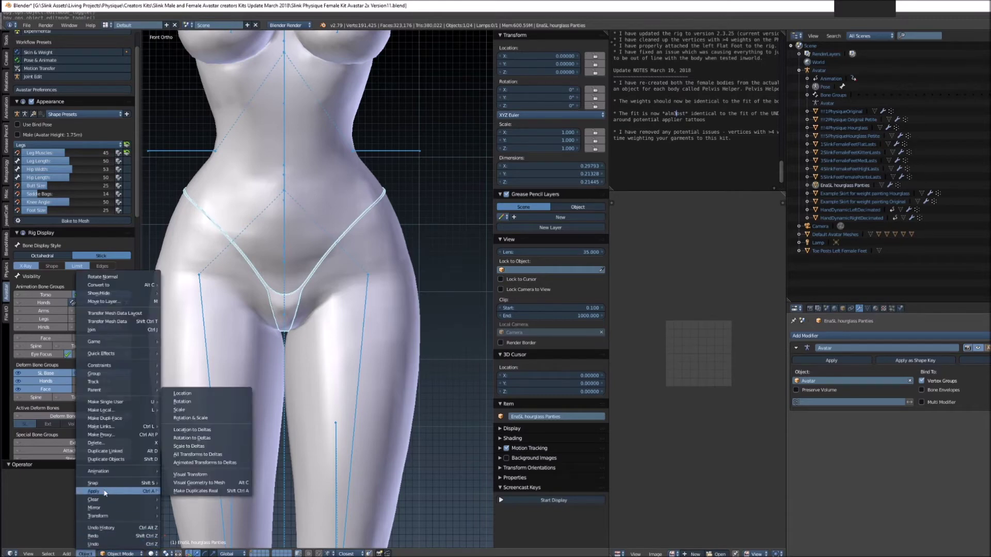
left_click(182, 422)
left_click(85, 553)
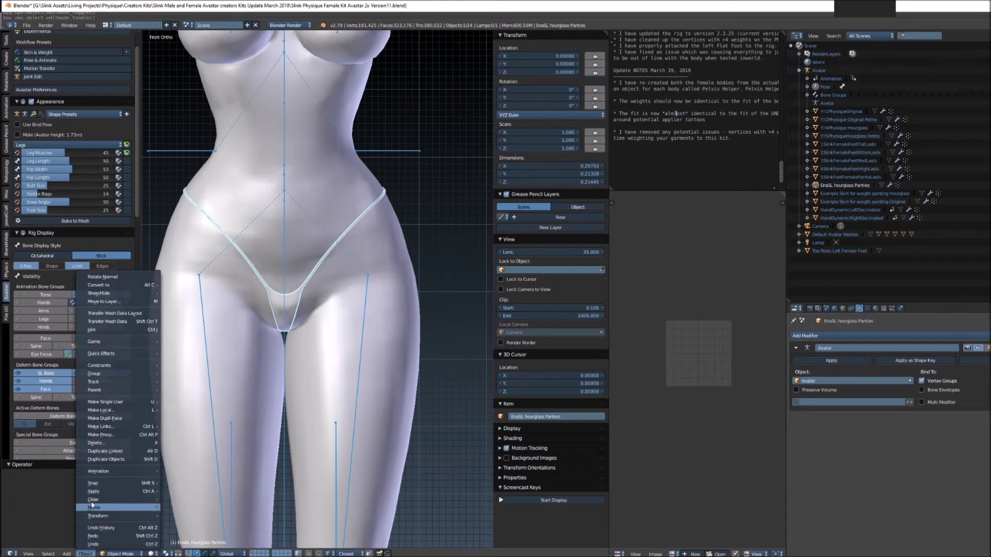
mouse_move(95, 492)
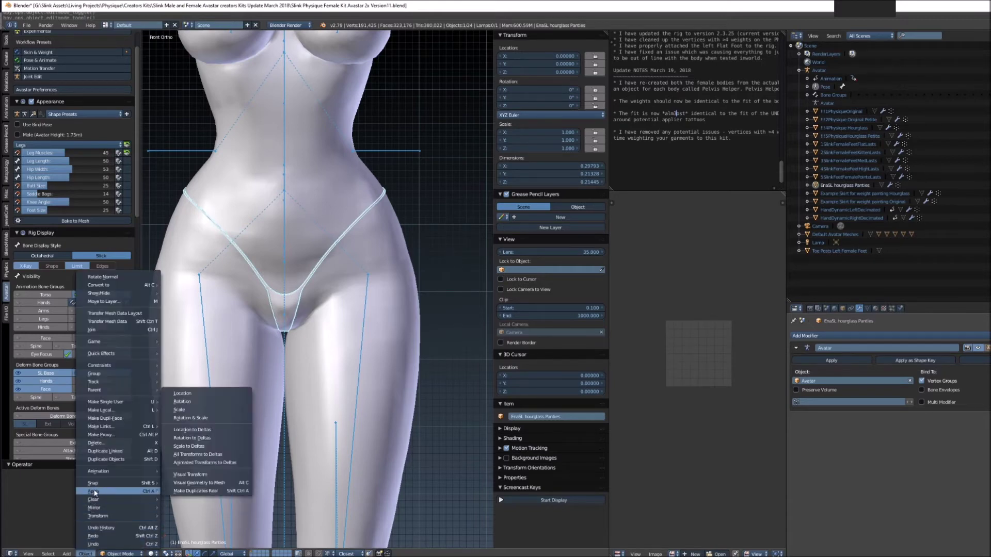
left_click(202, 420)
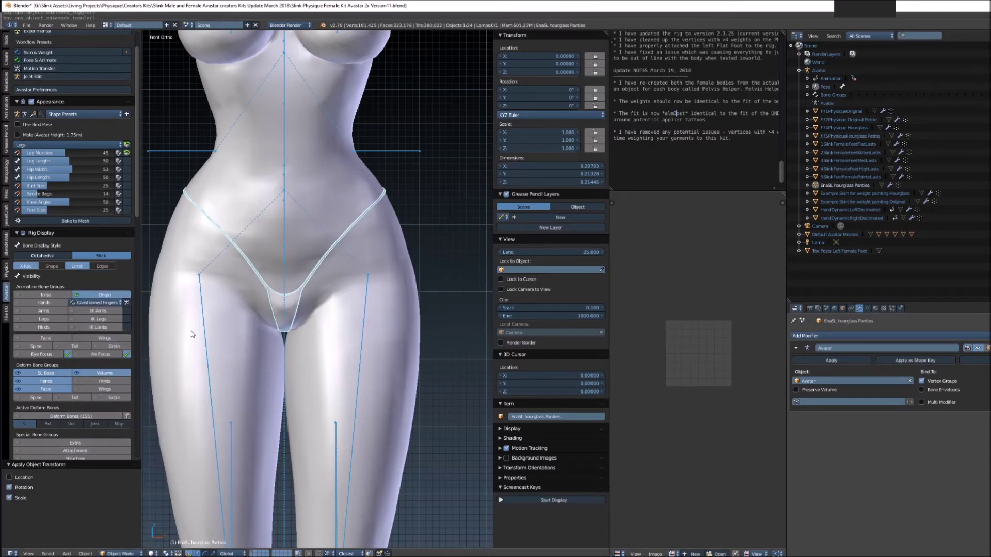
Run Rebind to Armature in the Skinning panel, then return to the Appearance Legs sliders
scroll(31, 307, "down", 8)
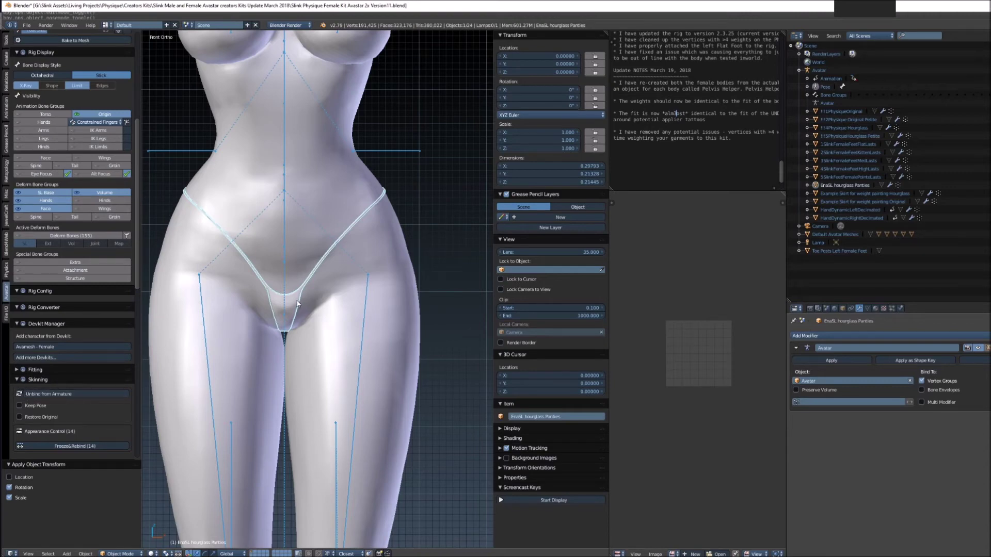
scroll(62, 305, "up", 6)
scroll(67, 307, "up", 4)
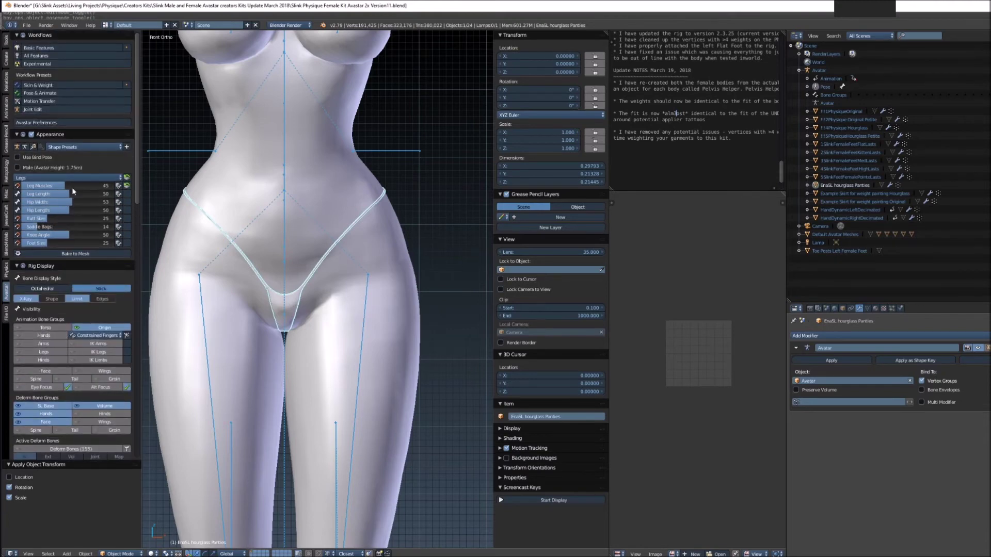
scroll(42, 449, "down", 10)
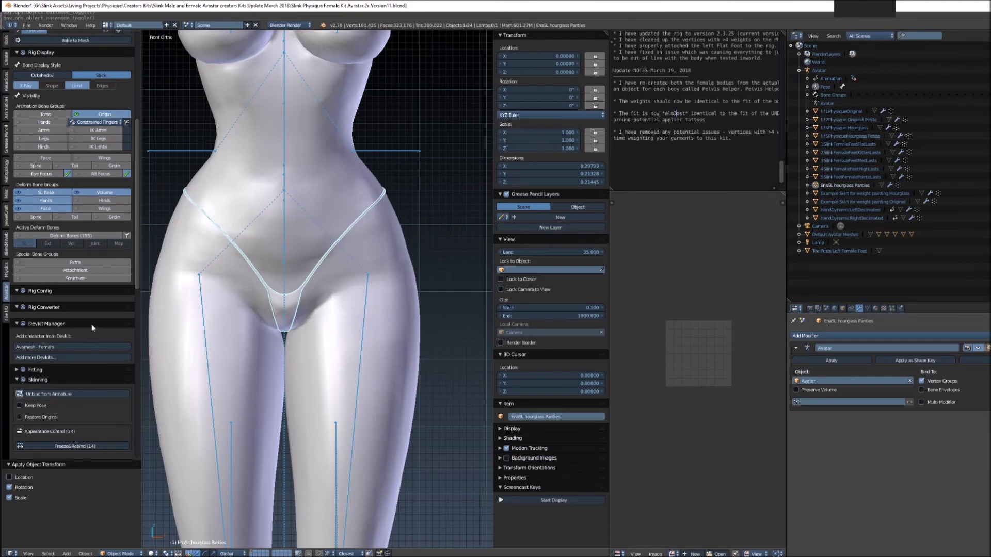
scroll(111, 299, "up", 8)
scroll(111, 299, "up", 2)
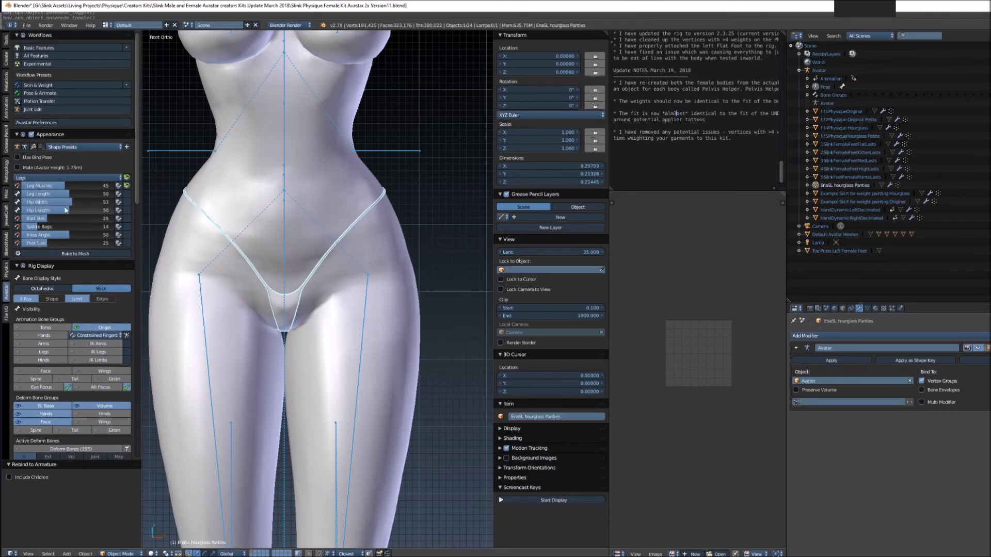
Test Hip Width, push Hip Length to 100 and back to 50, and max Leg Muscles to 100
left_click_drag(98, 201, 129, 205)
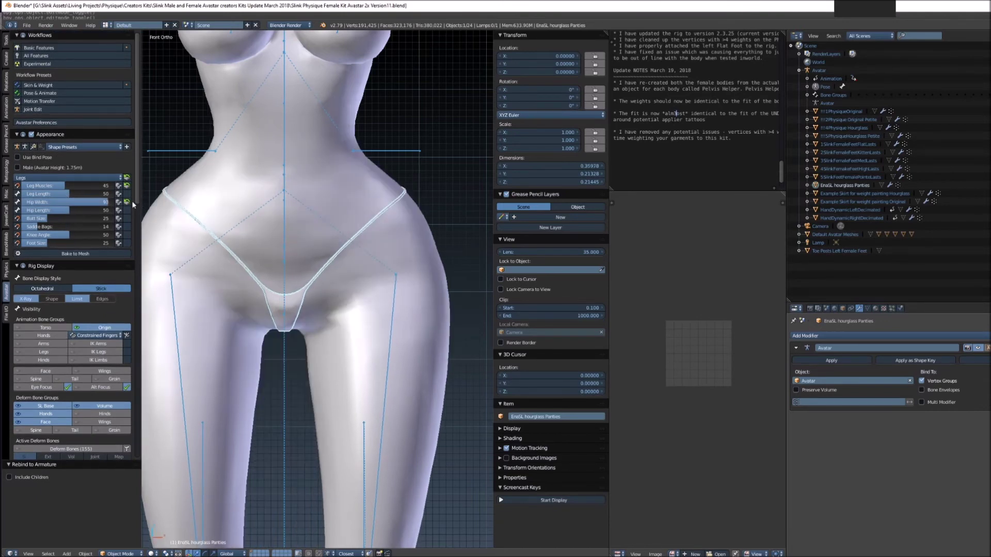
left_click(126, 202)
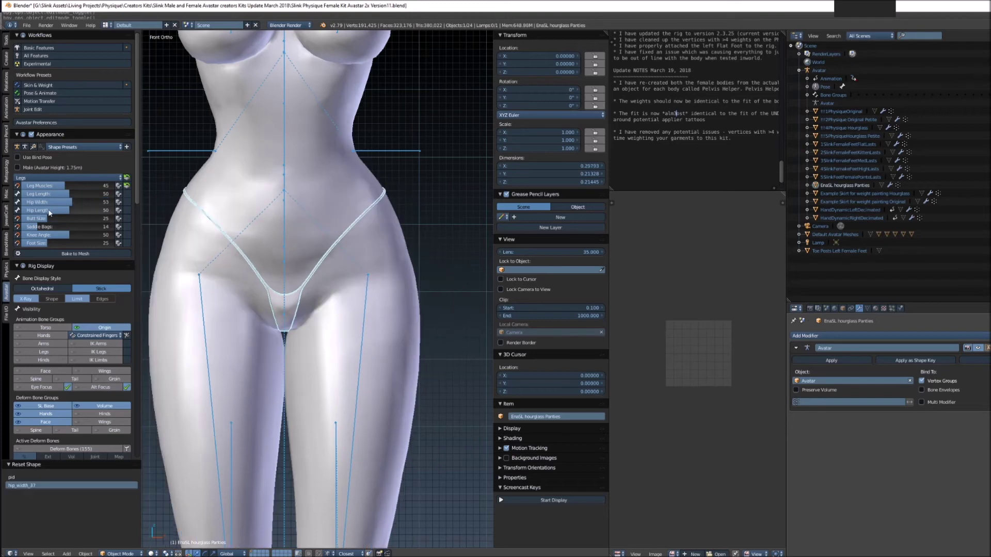
left_click(126, 211)
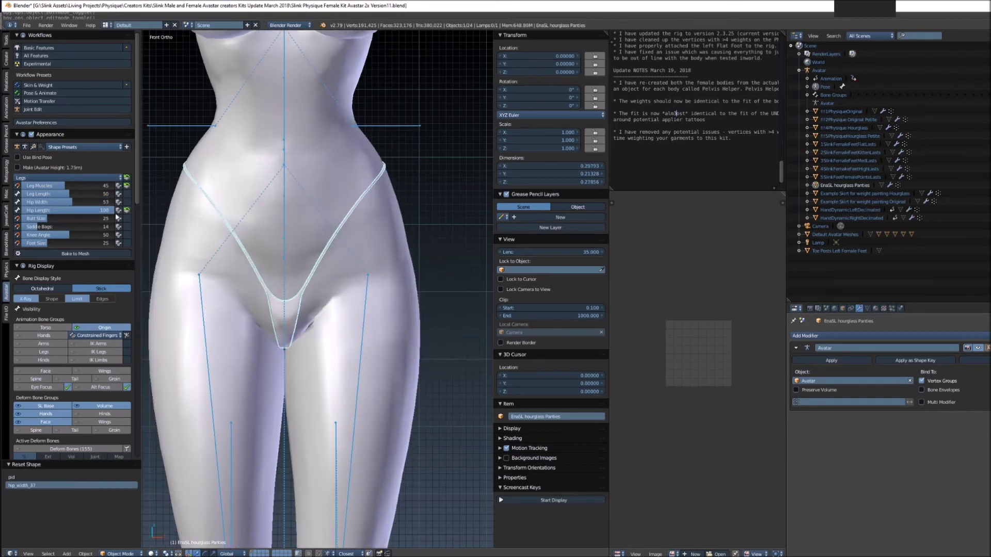
left_click(128, 211)
left_click_drag(39, 187, 117, 190)
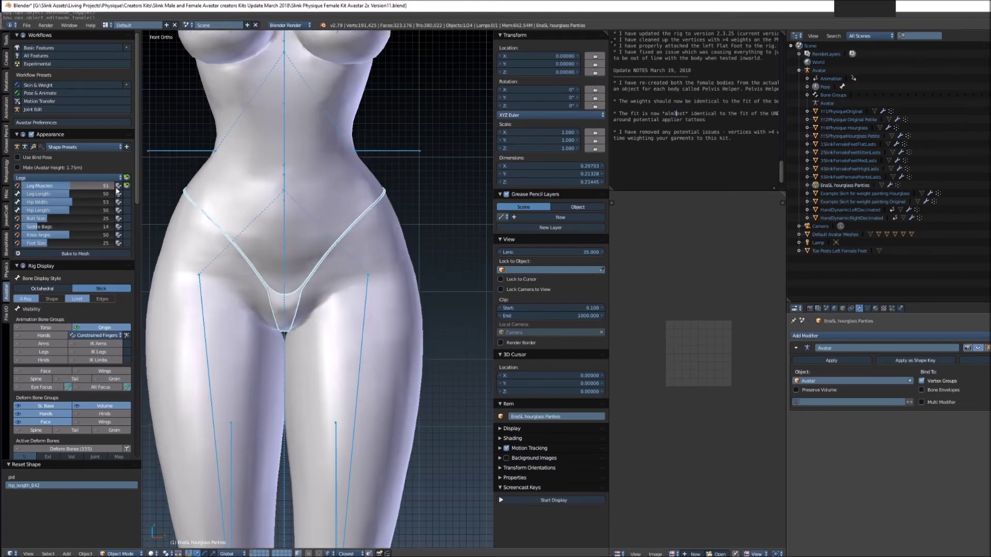
left_click(127, 186)
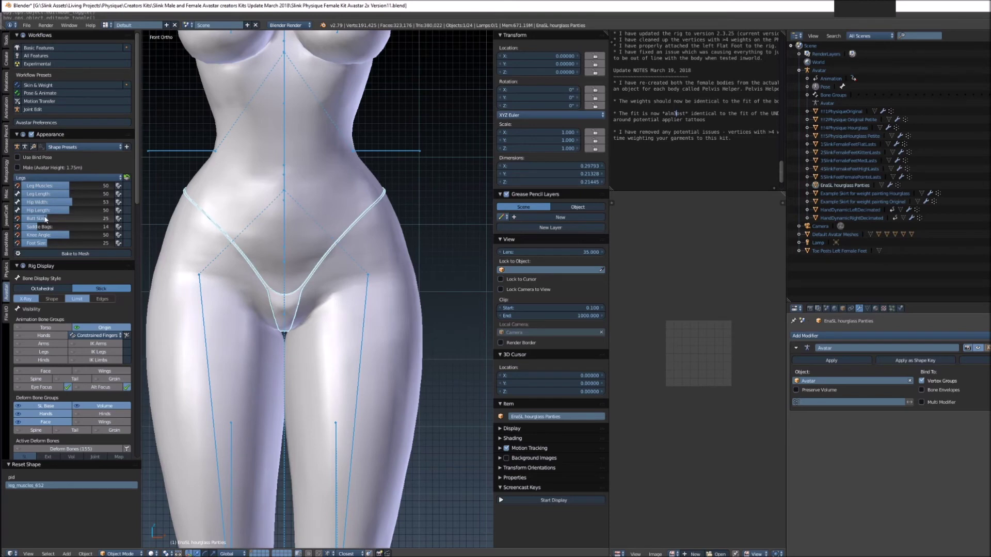
Max out Butt Size then reset it to 25, push Saddle Bags to 100, and reselect the panties
left_click(119, 219)
middle_click_drag(158, 231, 185, 292)
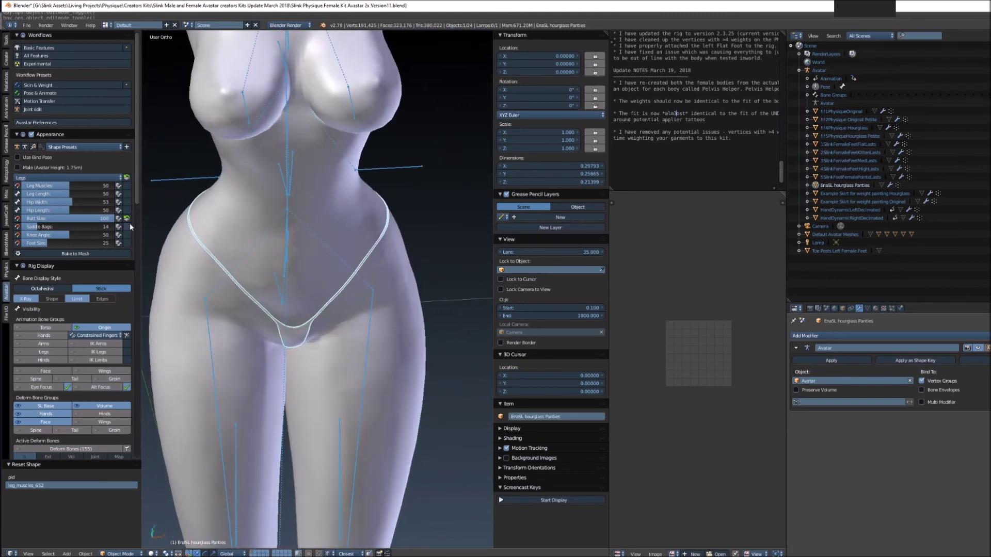
left_click(127, 219)
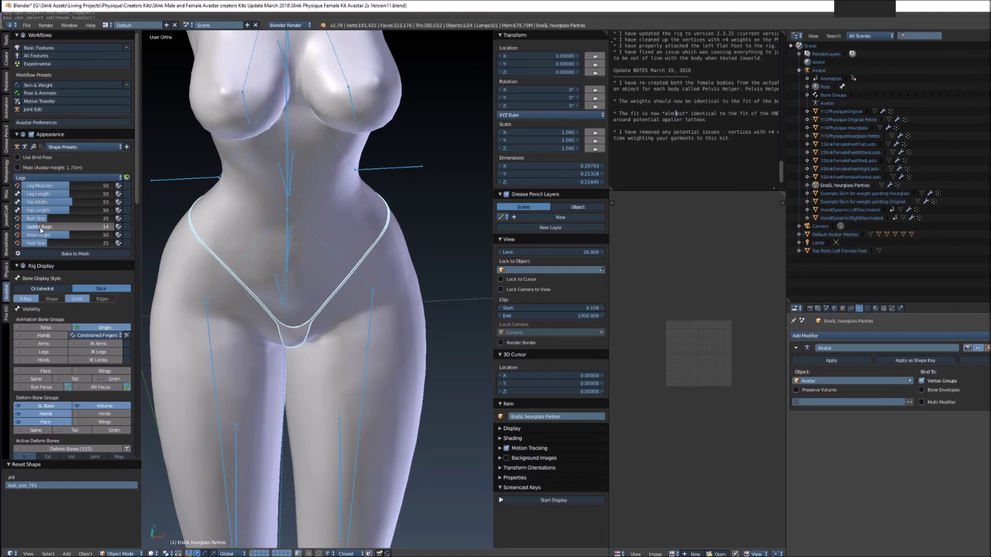
left_click(127, 227)
left_click(127, 228)
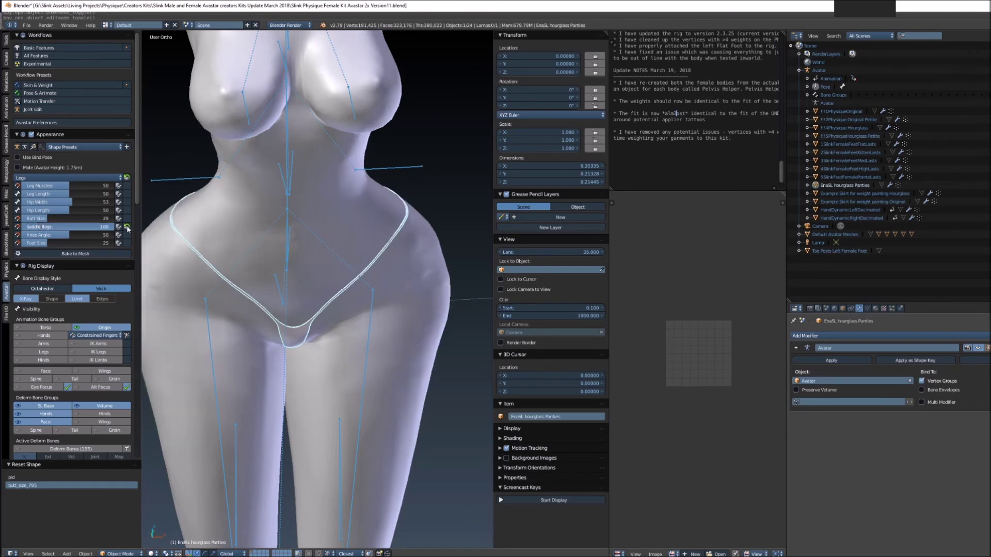
right_click(299, 336)
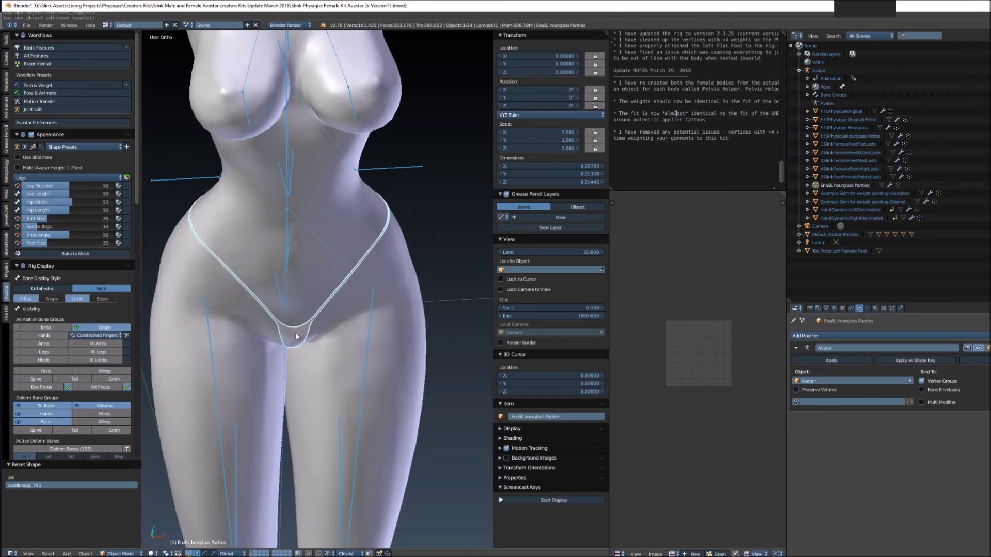
right_click(299, 336)
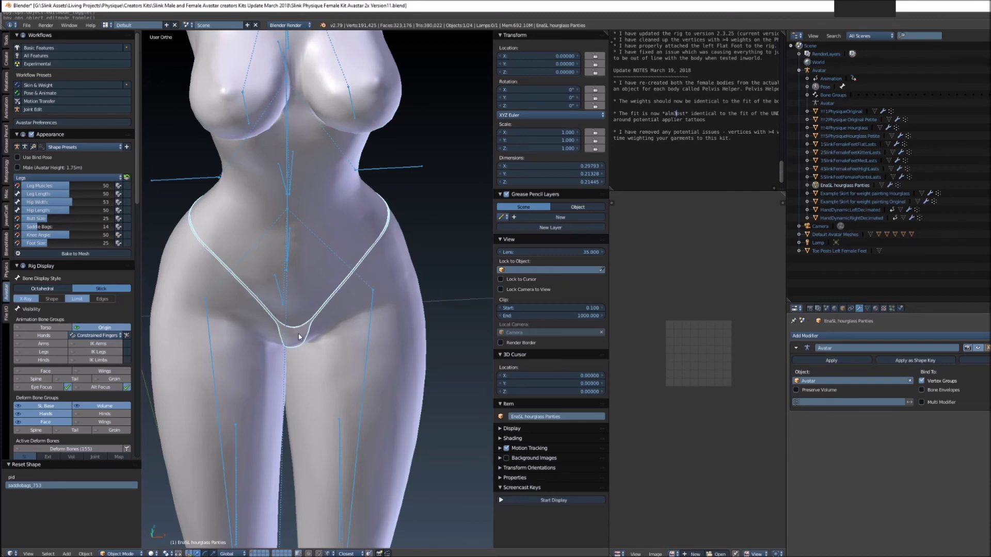
Put the panties in Weight Paint mode with vertex selection masking and all vertices selected
left_click(120, 554)
left_click(123, 514)
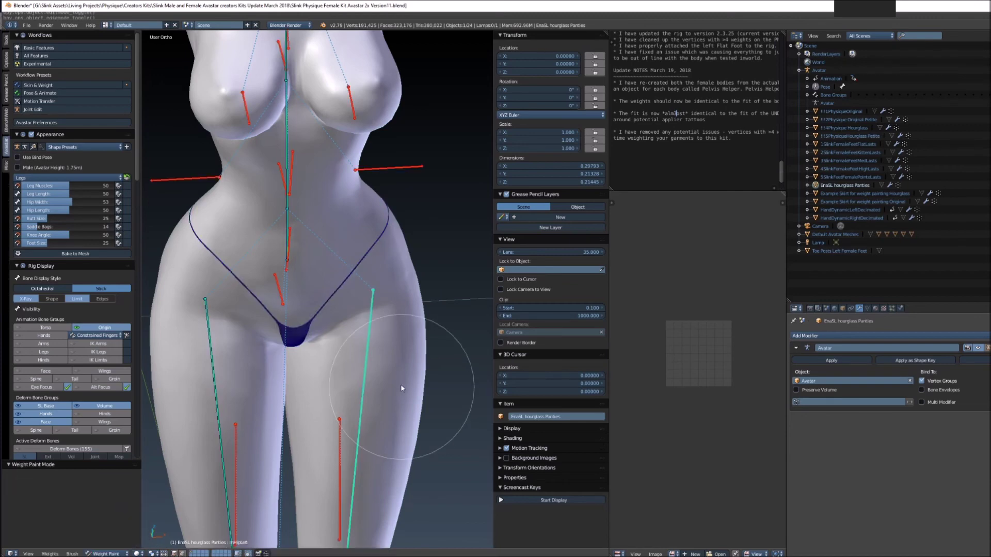
scroll(400, 384, "up", 3)
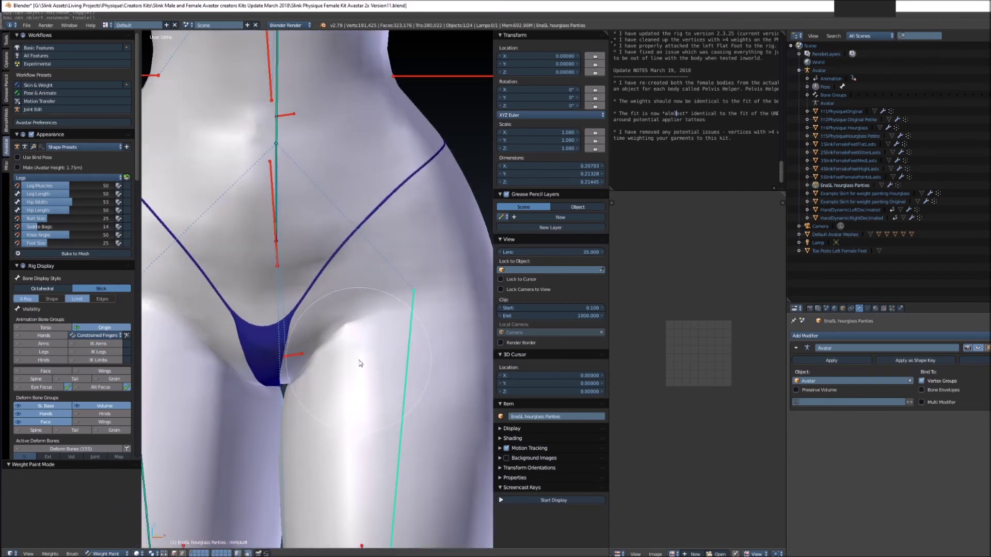
key("v")
middle_click_drag(333, 386, 386, 349, "shift")
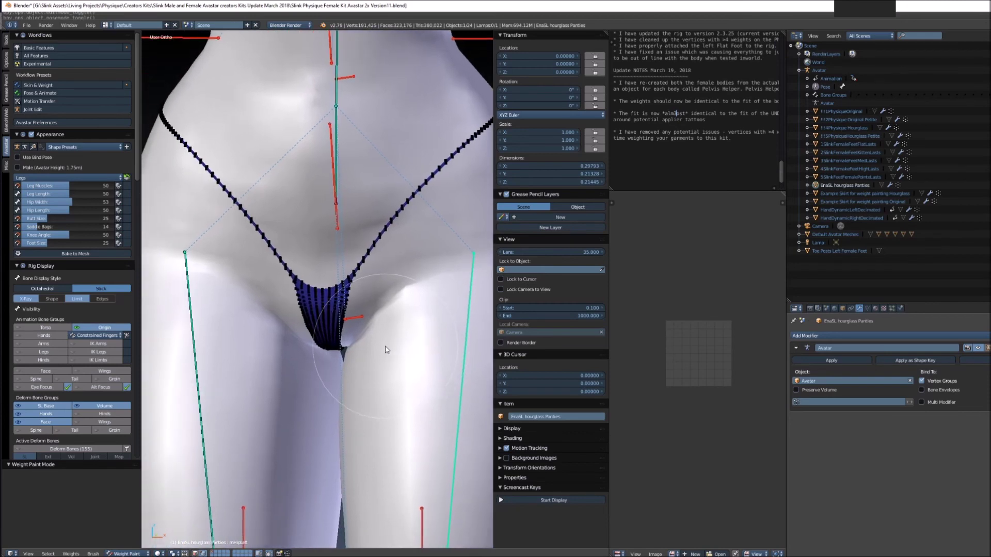
key("a")
middle_click_drag(380, 361, 382, 377, "shift")
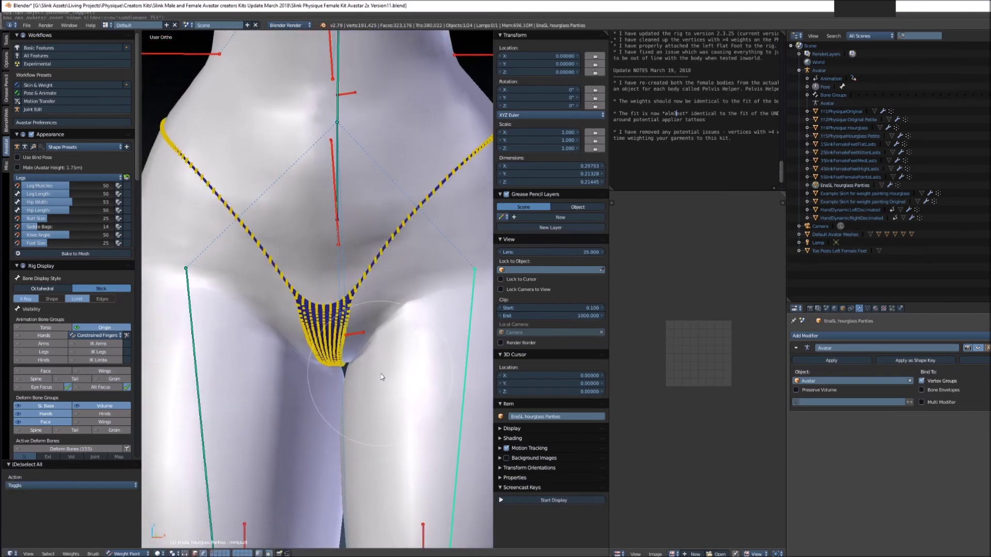
Smooth the weights with Weight Tools > Smooth, Subset set to All Groups
left_click(6, 40)
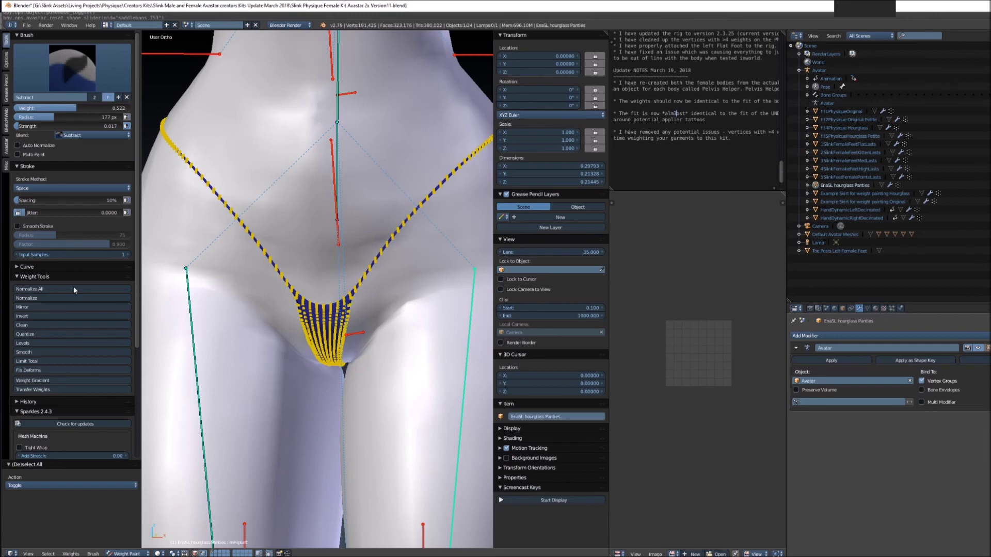
left_click(31, 353)
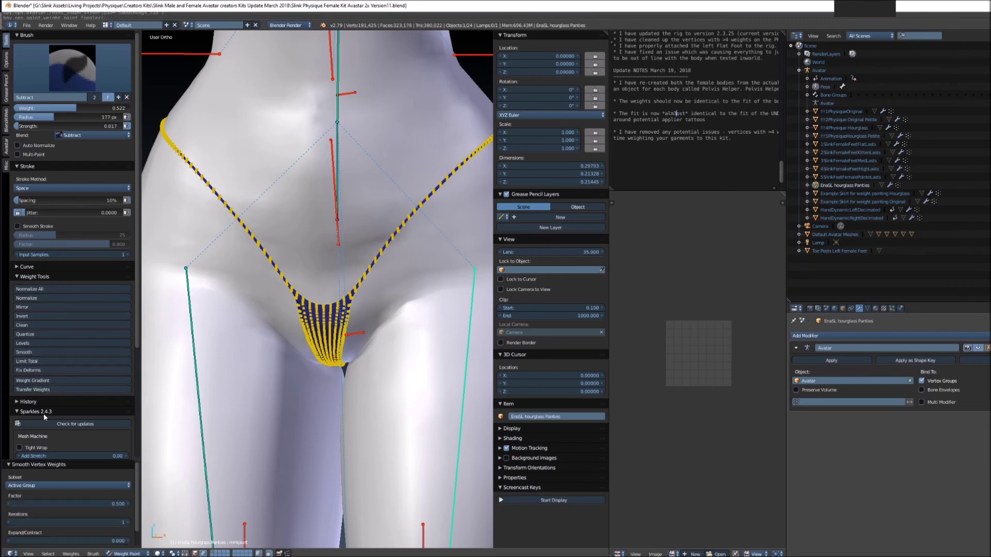
left_click(33, 487)
left_click(22, 448)
Inspect the smoothed panties from front and side views before leaving Weight Paint mode
scroll(309, 369, "down", 3)
key("KP_1")
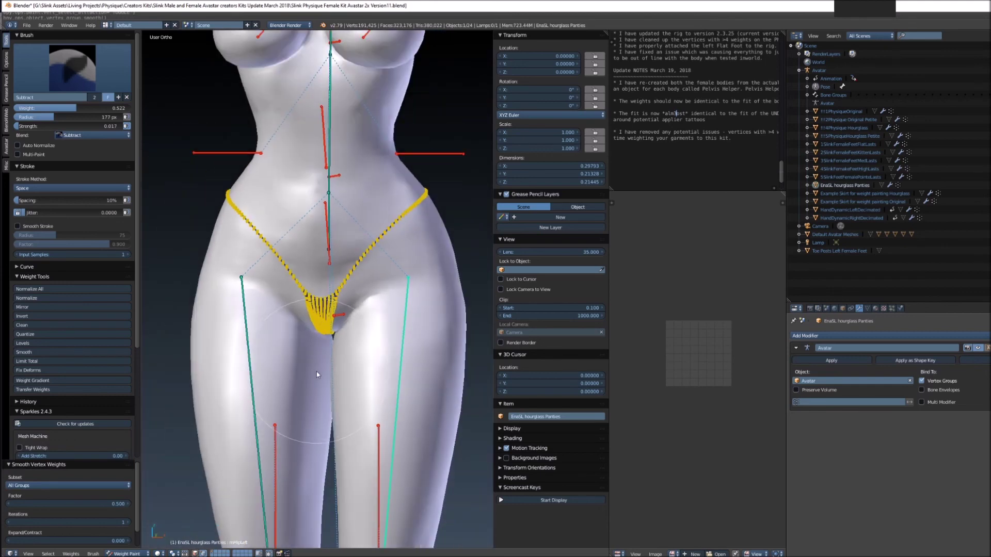
scroll(330, 374, "up", 3)
middle_click_drag(343, 371, 411, 346)
key("KP_1")
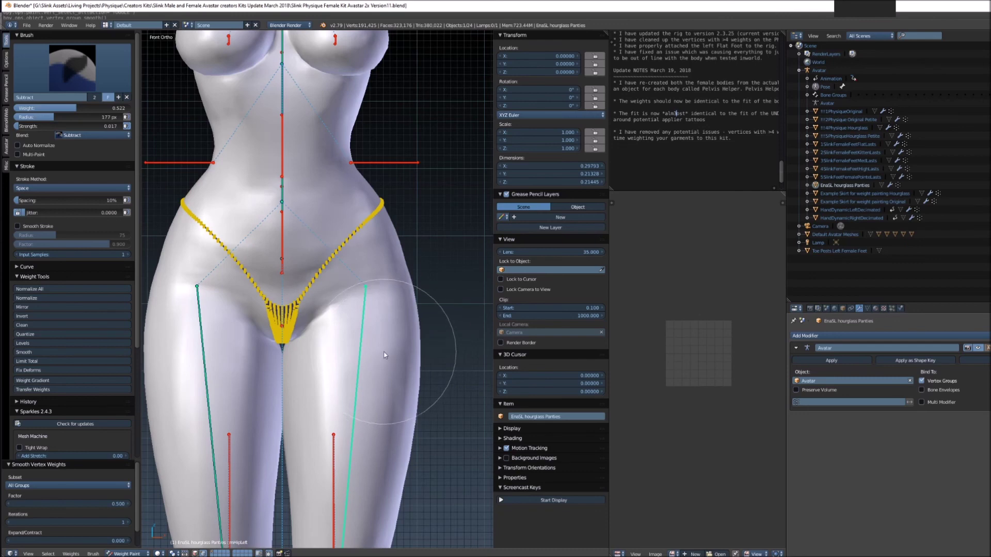
middle_click_drag(394, 287, 438, 293, "shift")
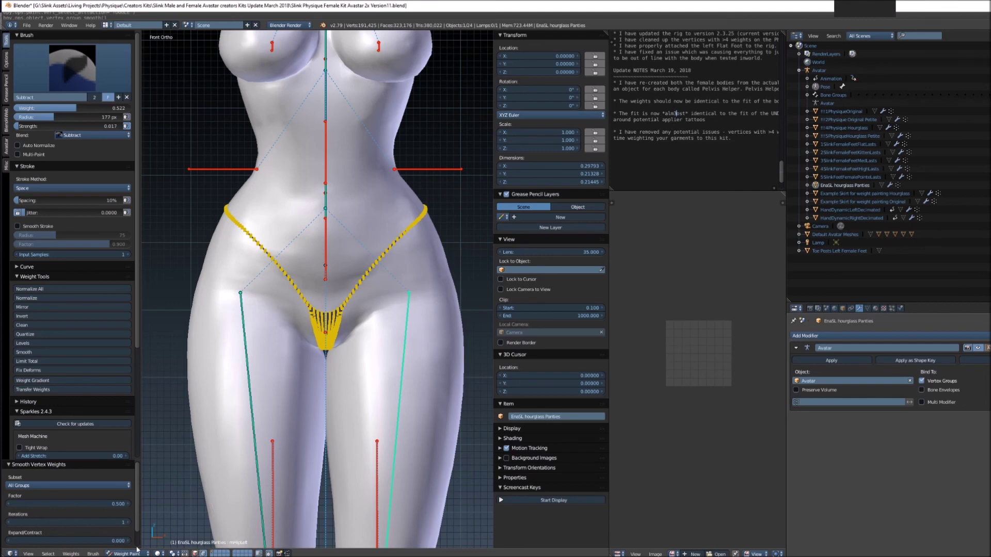
left_click(129, 554)
Switch the panties from Weight Paint to Object Mode, selecting the body and then the panties
left_click(129, 544)
mouse_move(340, 331)
middle_mouse_down("shift")
mouse_move(339, 343)
mouse_move(361, 351)
mouse_move(335, 357)
mouse_move(497, 356)
mouse_move(404, 361)
middle_mouse_up("shift")
right_click(339, 343)
right_click(339, 343)
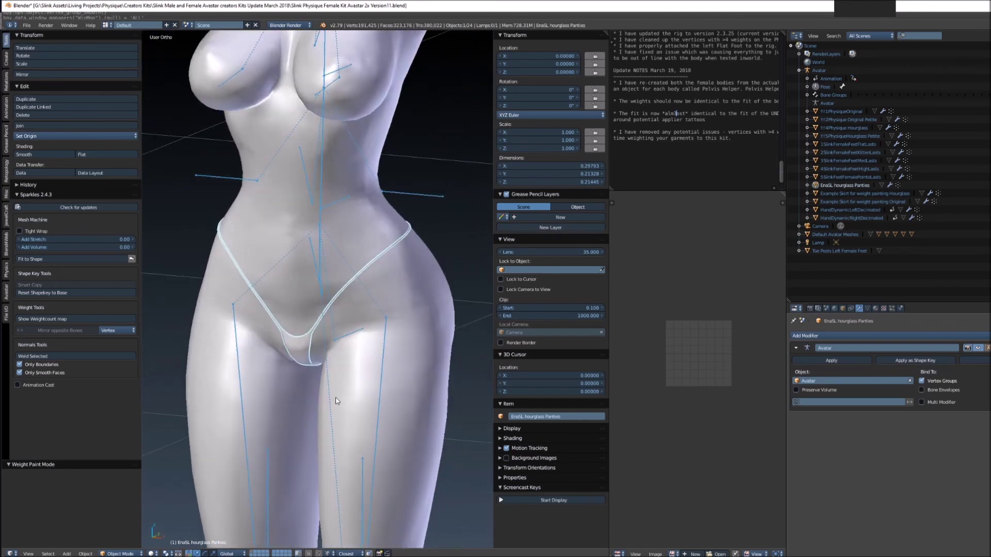